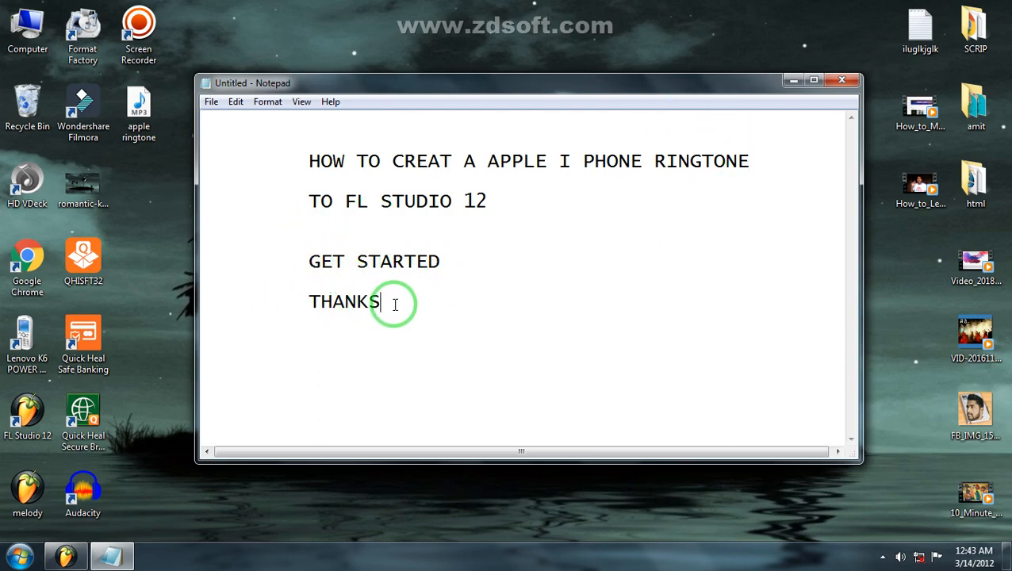
Minimize the Notepad note and switch to the open FL Studio project
click(796, 84)
right_click(460, 83)
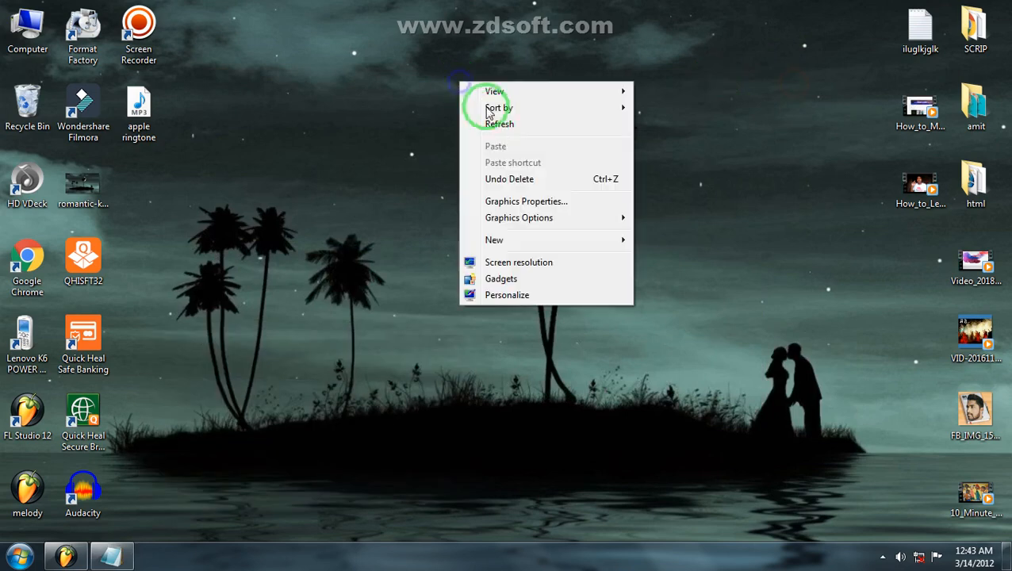
click(499, 125)
click(65, 555)
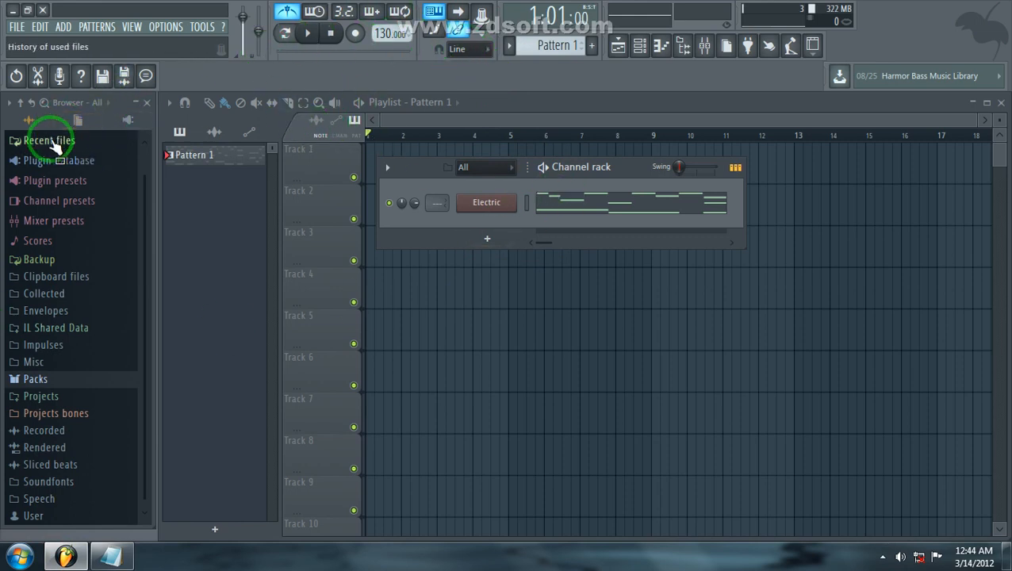
Expand the Packs folder in the browser down to the Keyboard presets inside Instruments
click(35, 379)
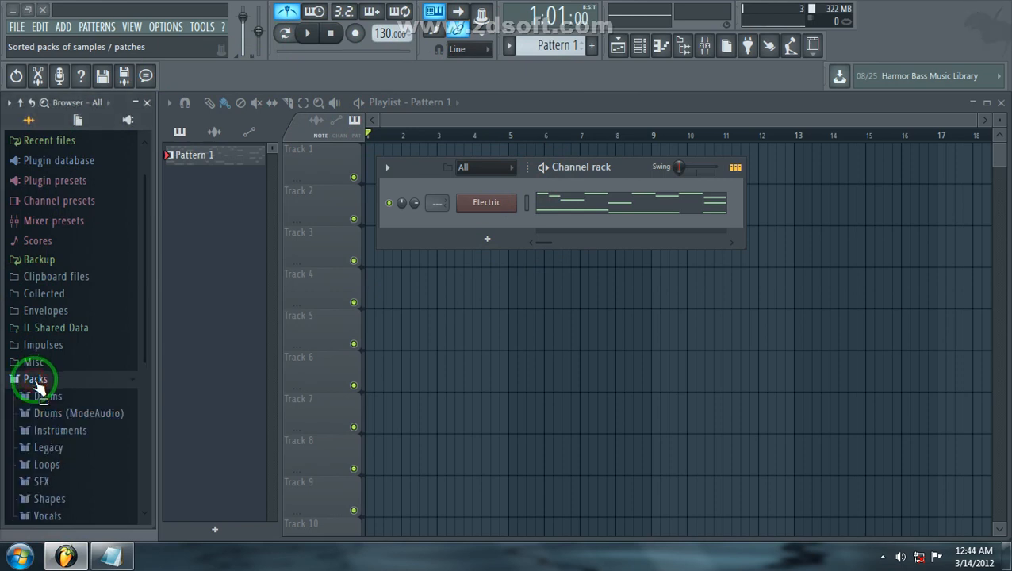
scroll(33, 382, down, 4)
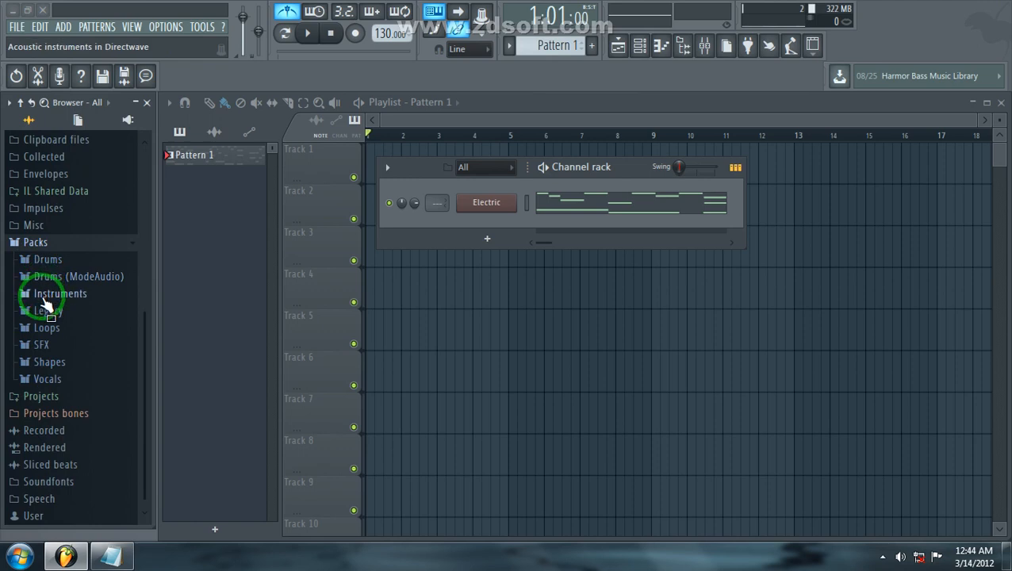
drag(40, 296, 60, 299)
click(61, 296)
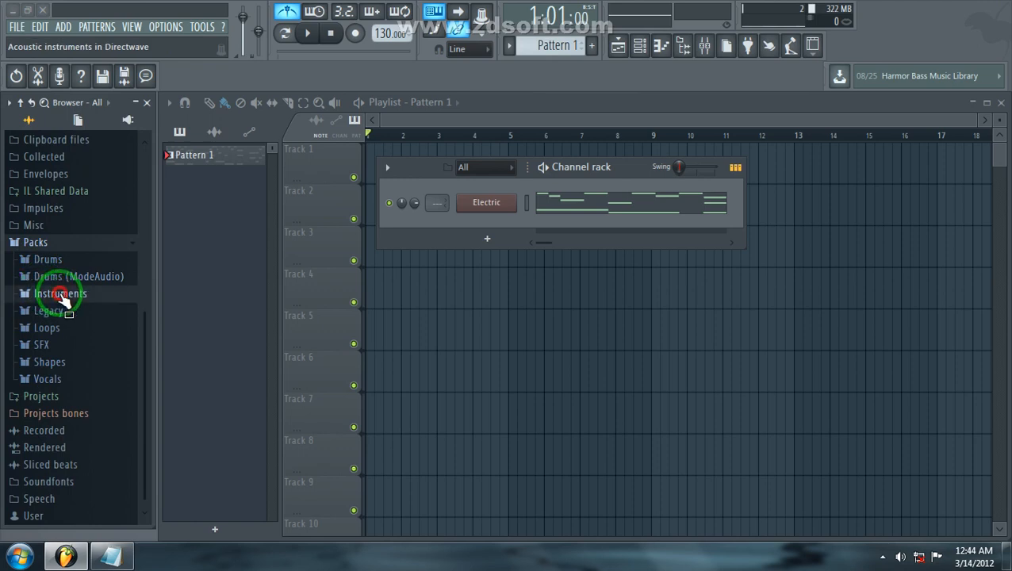
scroll(52, 339, down, 2)
drag(42, 299, 58, 278)
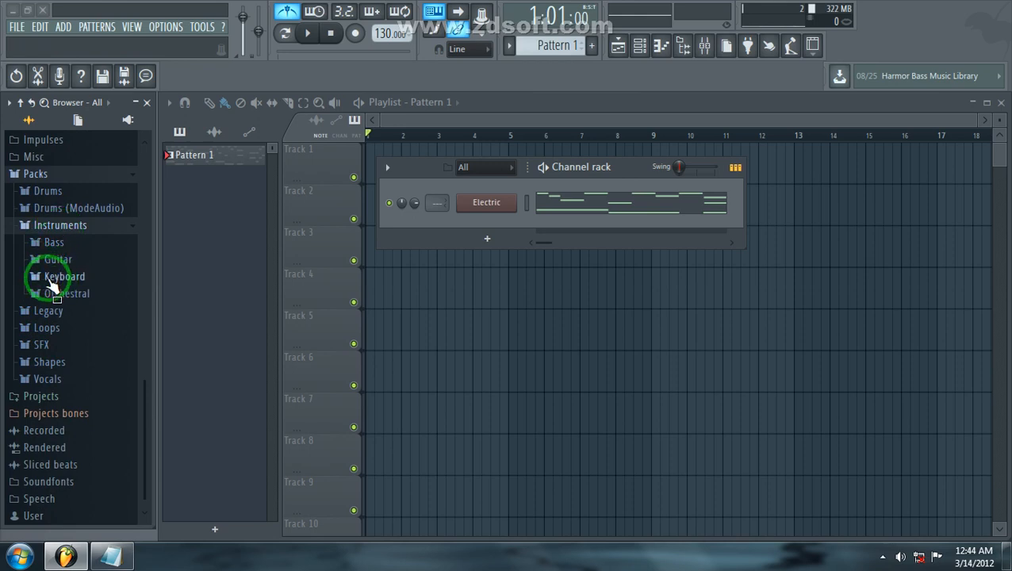
click(64, 277)
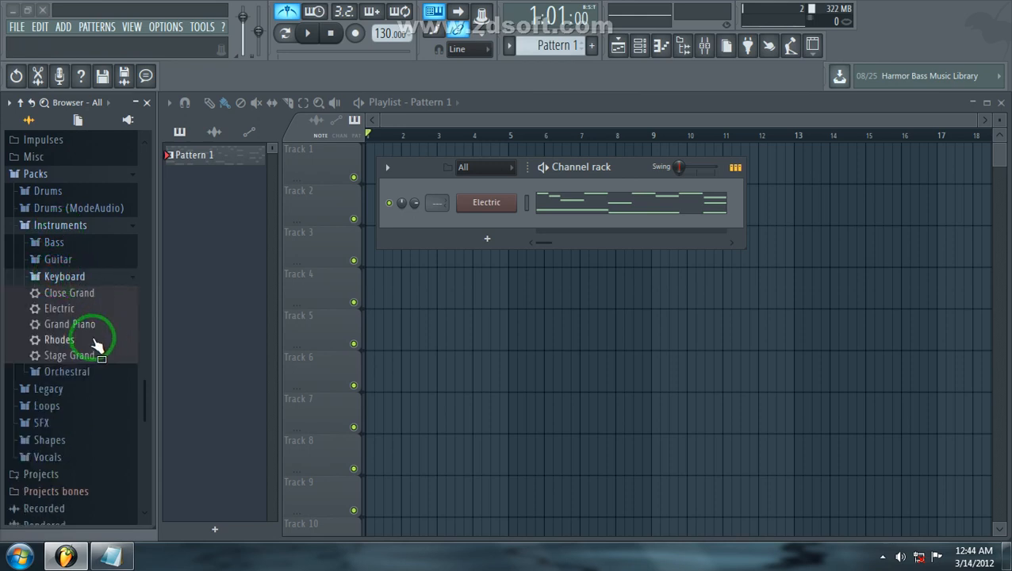
Add the Electric keyboard preset to the channel rack as a new channel and close its instrument window
drag(93, 345, 60, 312)
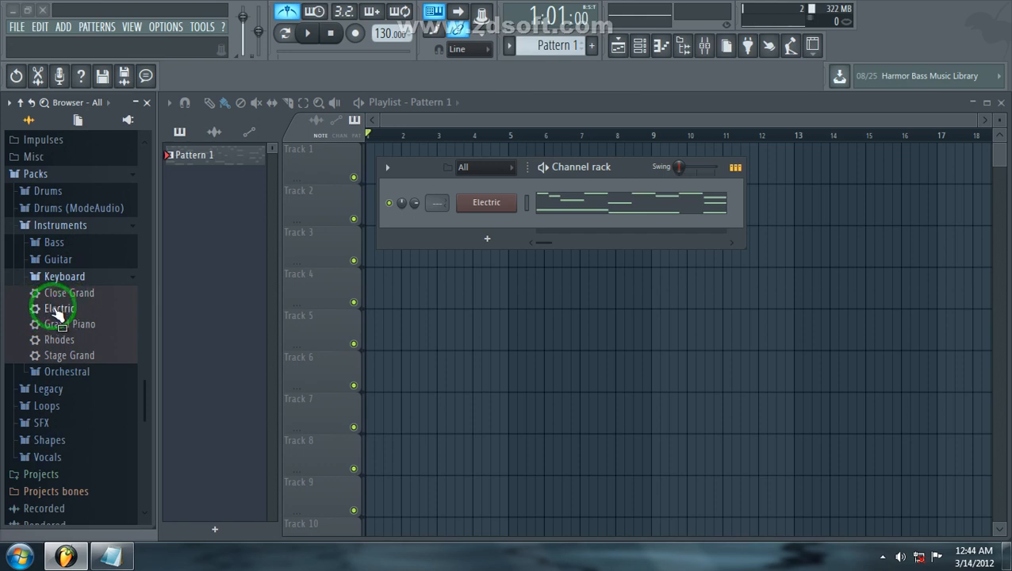
drag(53, 310, 567, 140)
click(899, 141)
click(914, 141)
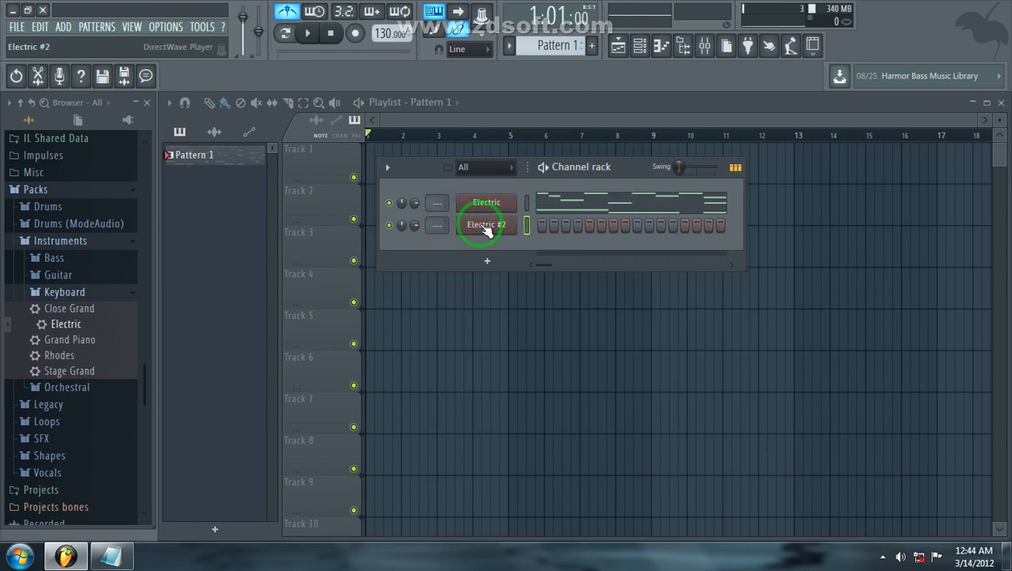
Open the instrument window of the Electric #2 channel and audition several notes in the Piano Electric (1) zone
click(486, 227)
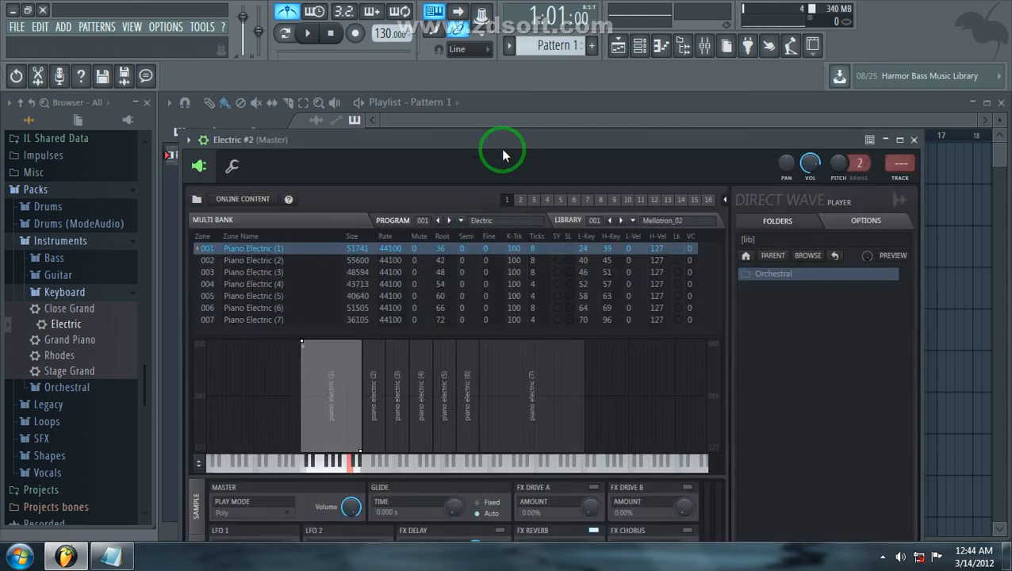
drag(493, 147, 498, 109)
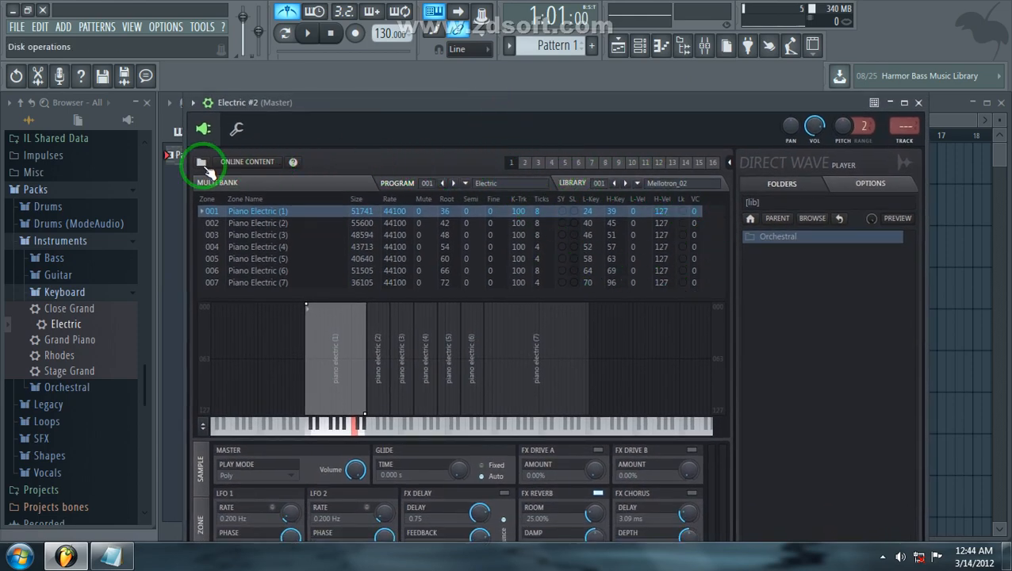
click(330, 429)
click(360, 429)
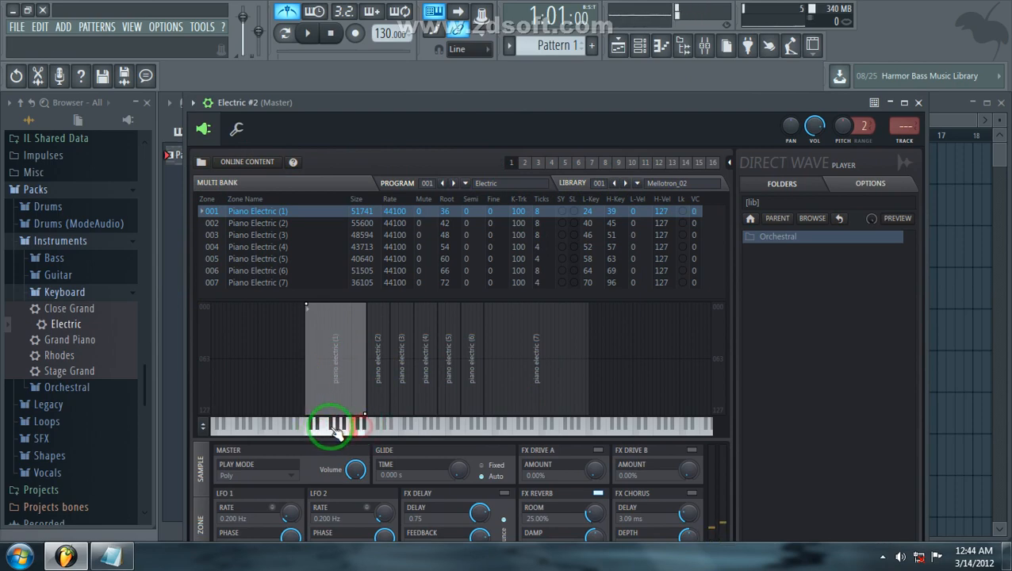
click(331, 429)
click(315, 430)
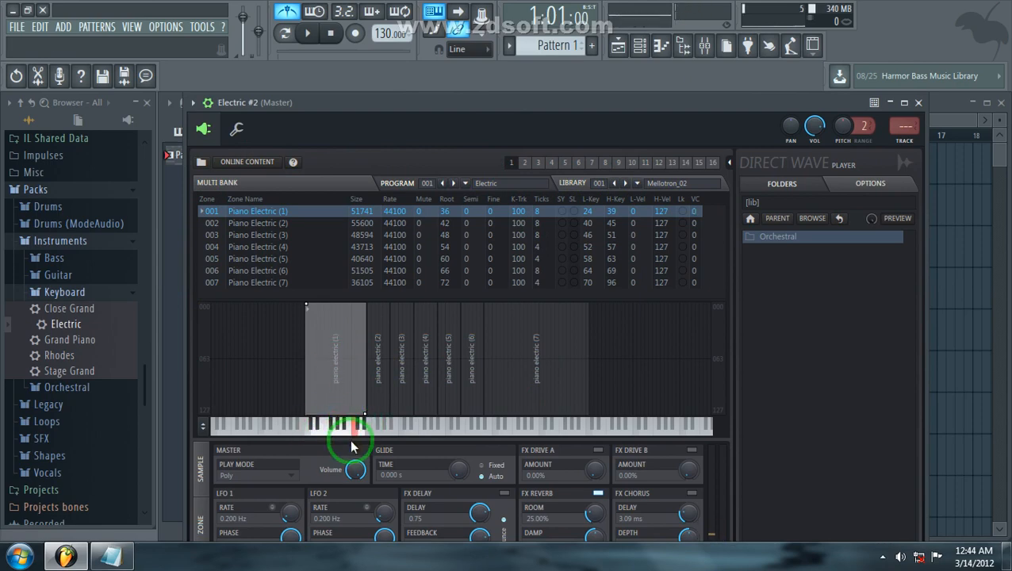
Audition notes in the Piano Electric (2) through (6) zones of the DirectWave keyboard
click(384, 426)
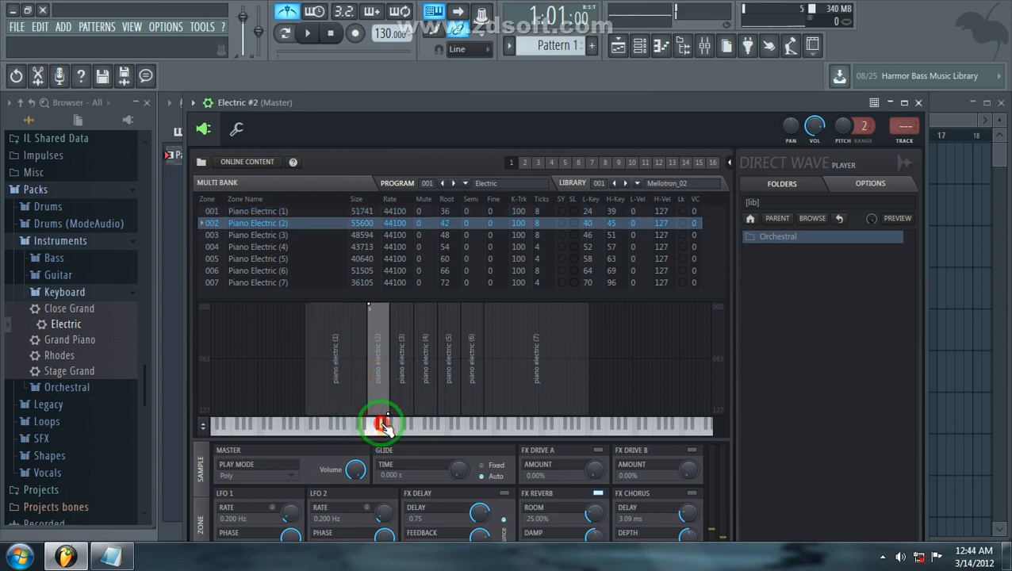
click(408, 426)
click(393, 428)
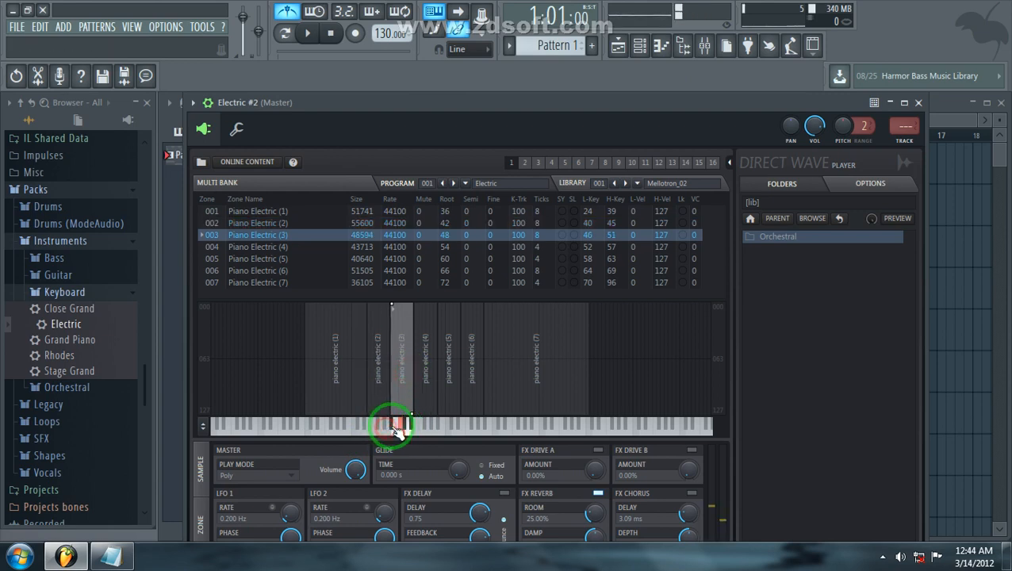
click(423, 371)
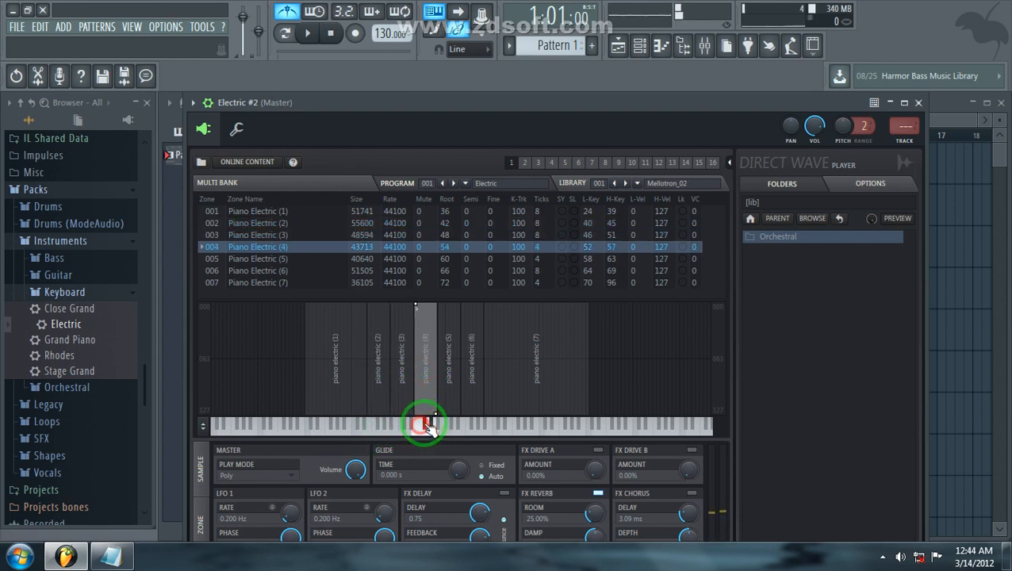
click(444, 371)
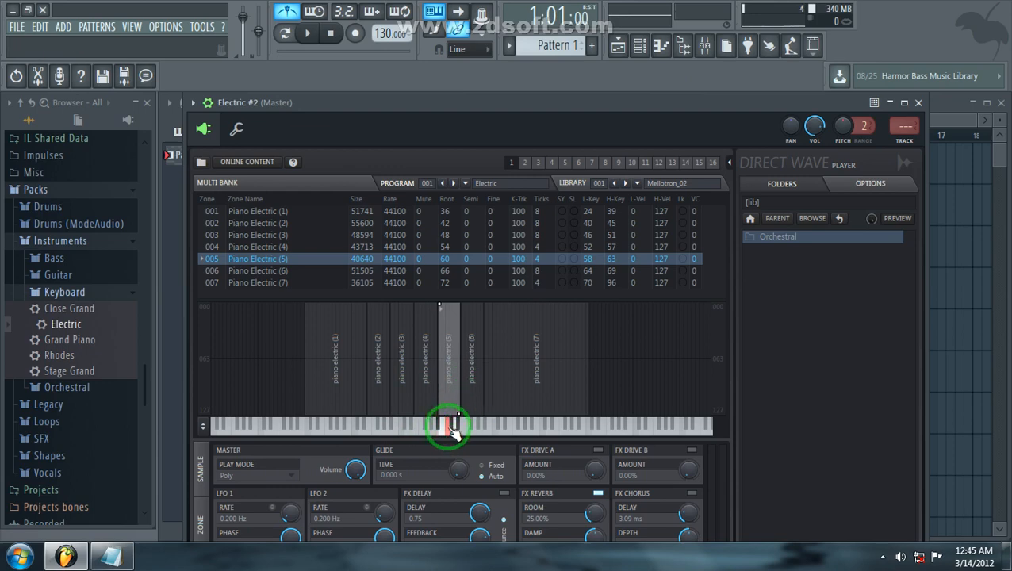
click(430, 427)
click(452, 428)
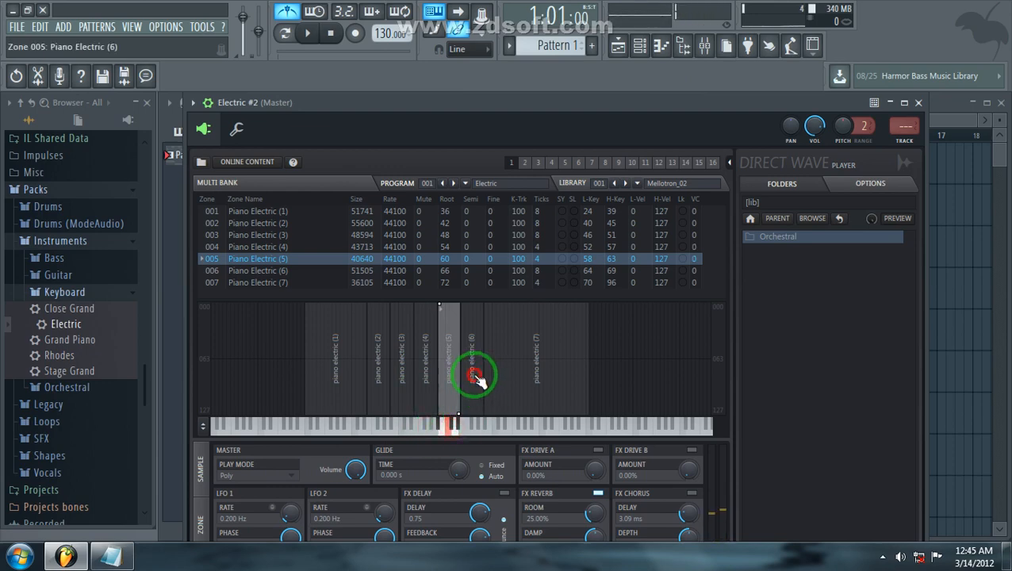
click(474, 377)
click(473, 423)
click(474, 427)
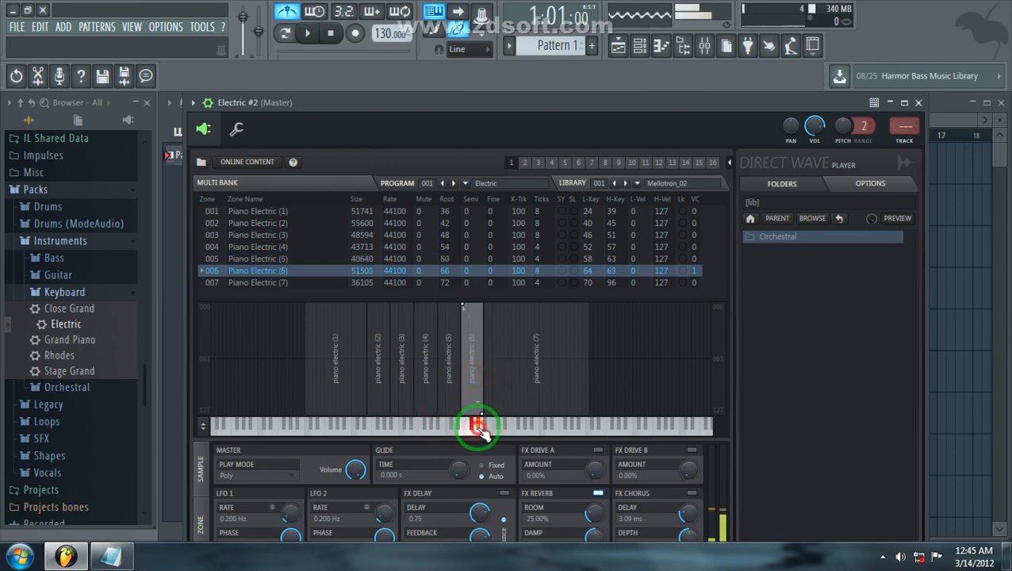
Select the Piano Electric (7) zone and audition several of its notes on the DirectWave keyboard
click(533, 362)
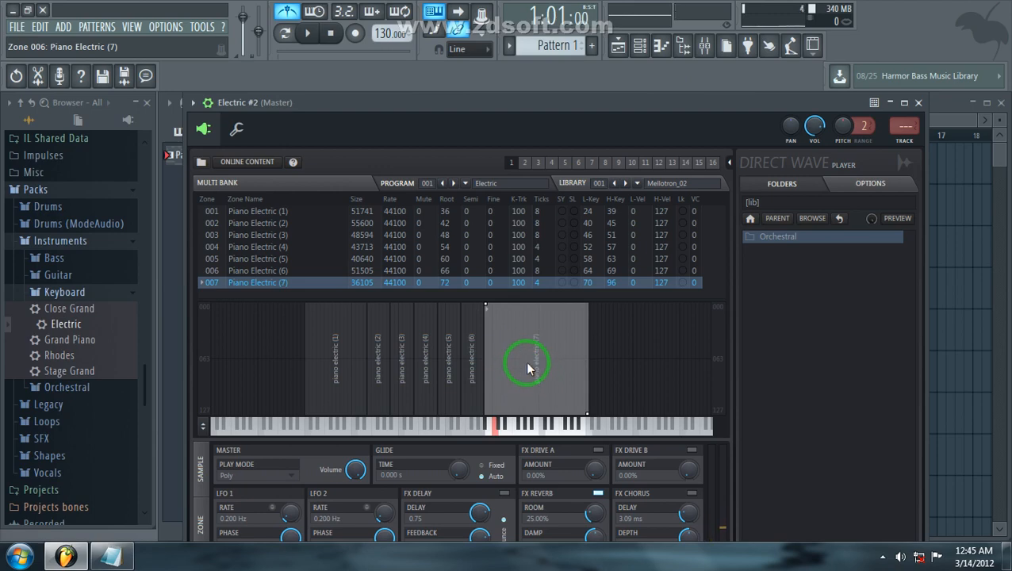
drag(519, 415, 514, 420)
click(510, 427)
click(529, 428)
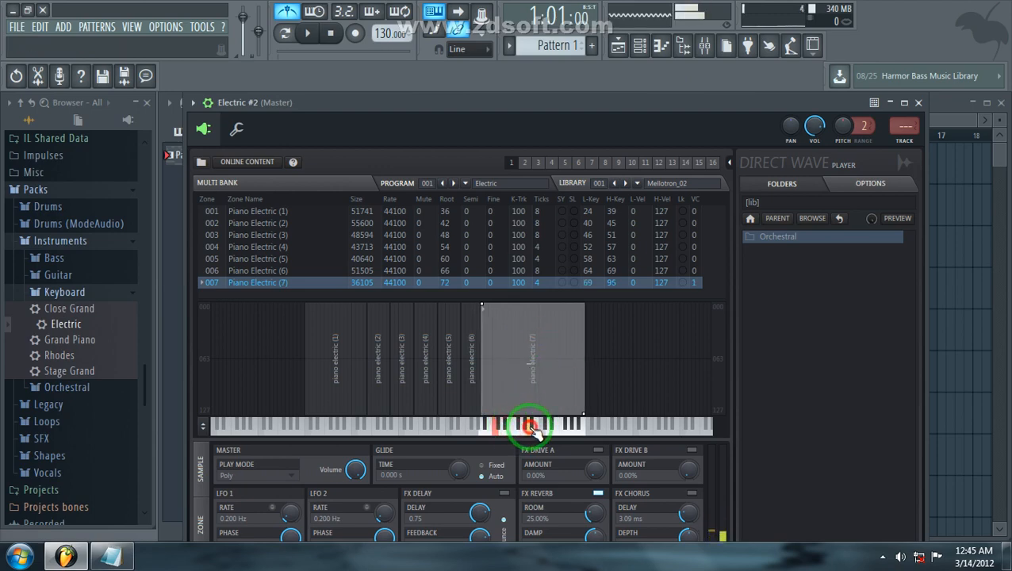
click(560, 427)
drag(535, 387, 539, 385)
click(536, 427)
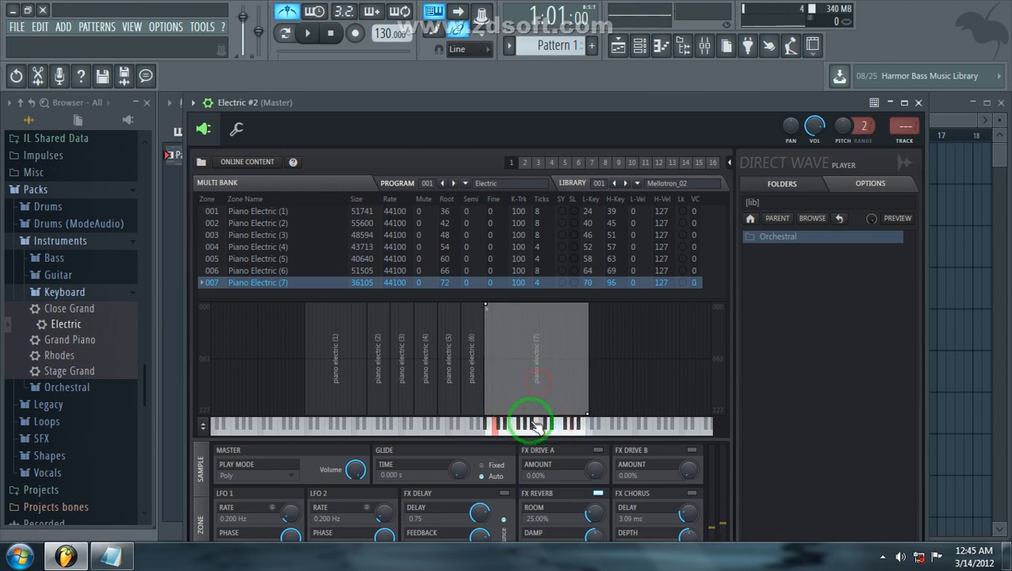
click(567, 426)
click(565, 426)
click(526, 430)
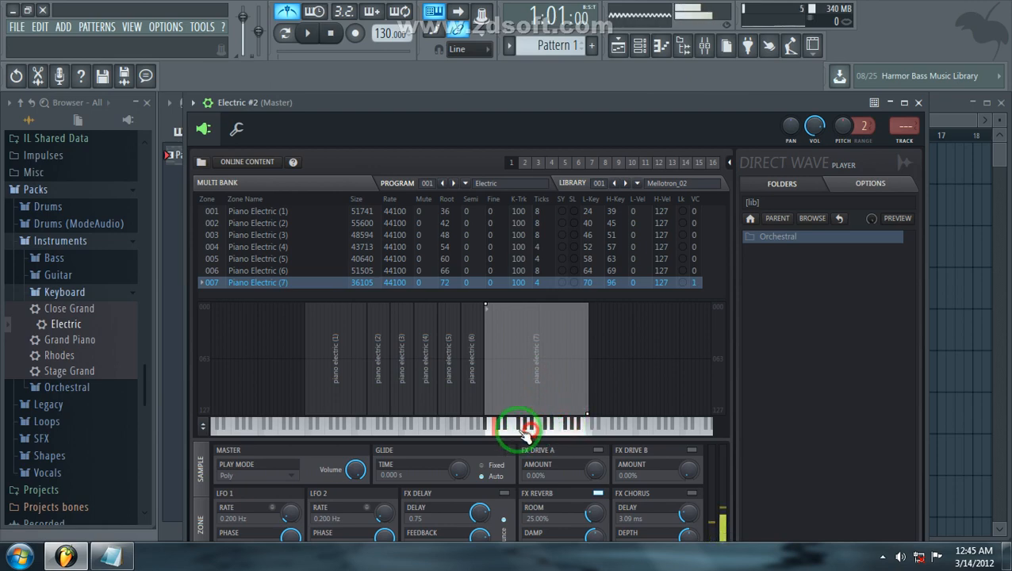
click(505, 429)
click(516, 431)
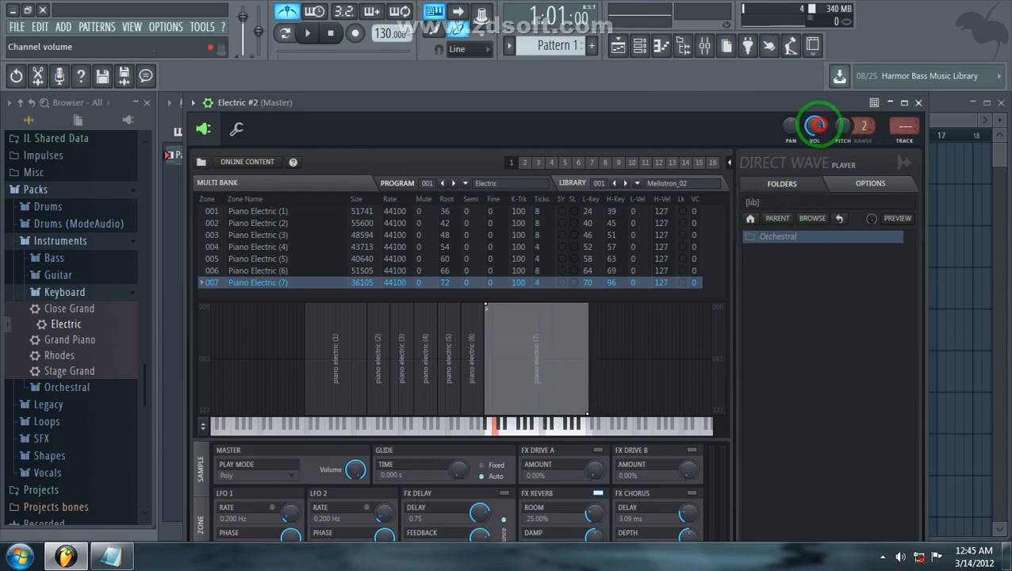
Set the channel volume of Electric #2 to about 83% and close its instrument window
mouse_move(817, 125)
mouse_down()
mouse_move(808, 123)
mouse_move(825, 141)
mouse_move(806, 83)
mouse_move(814, 109)
mouse_up()
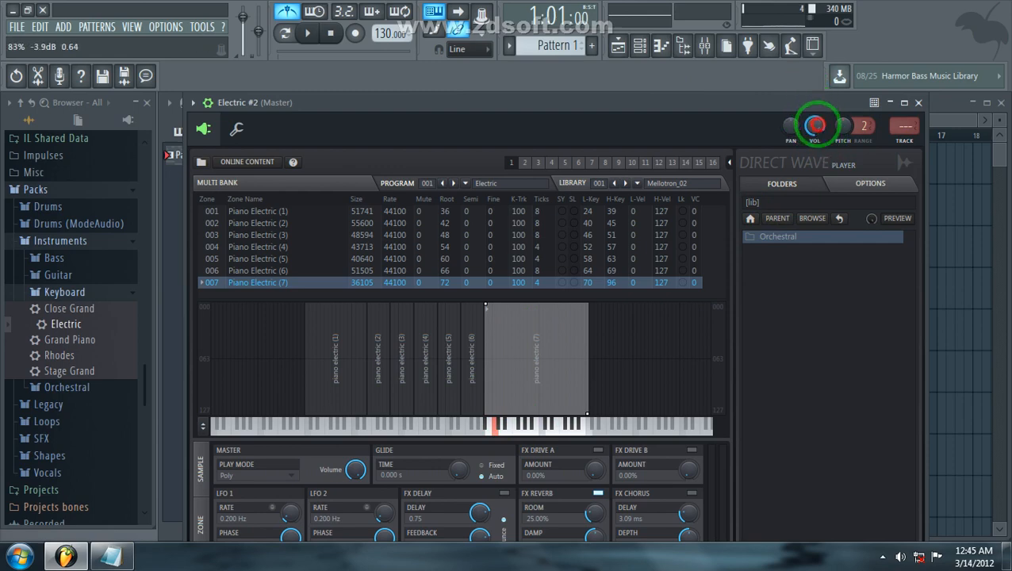
click(917, 103)
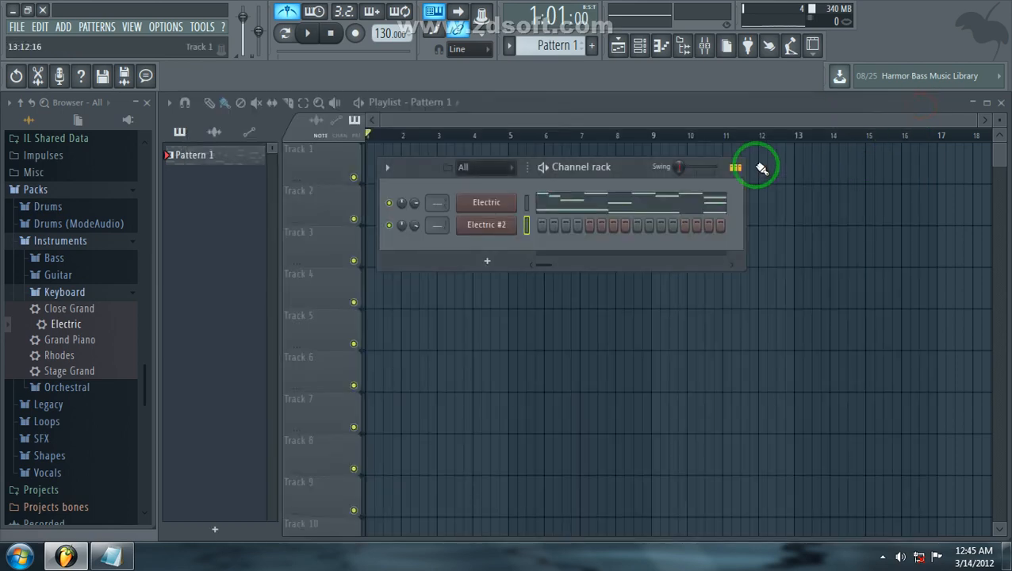
Look at the piano roll of the Electric #2 channel and close it again
right_click(478, 209)
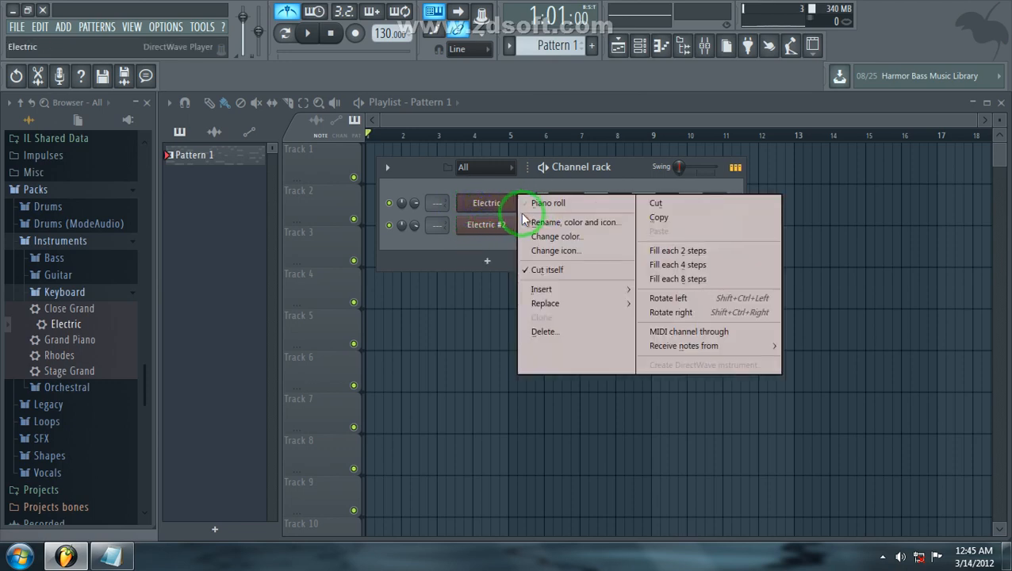
right_click(478, 225)
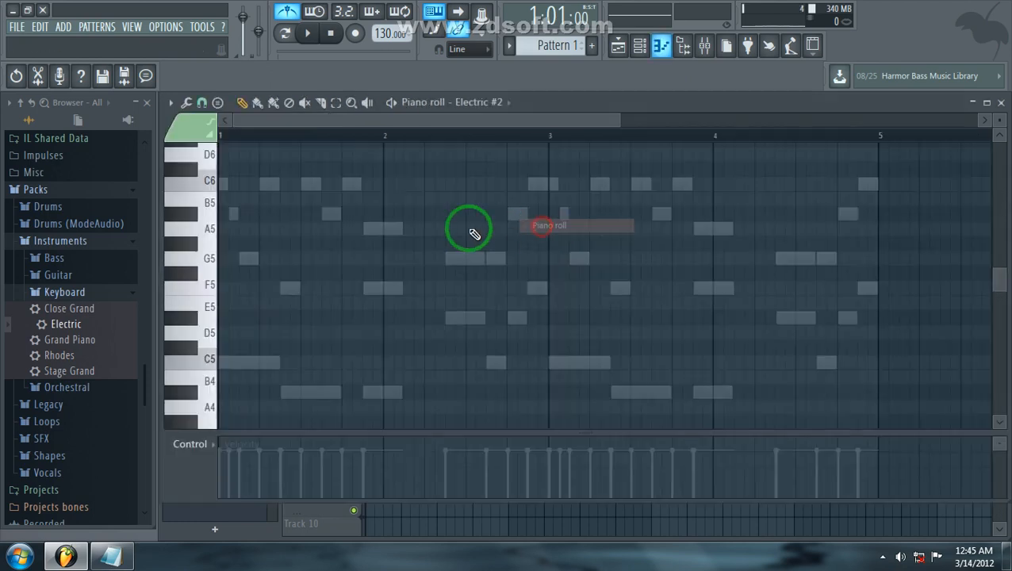
click(539, 225)
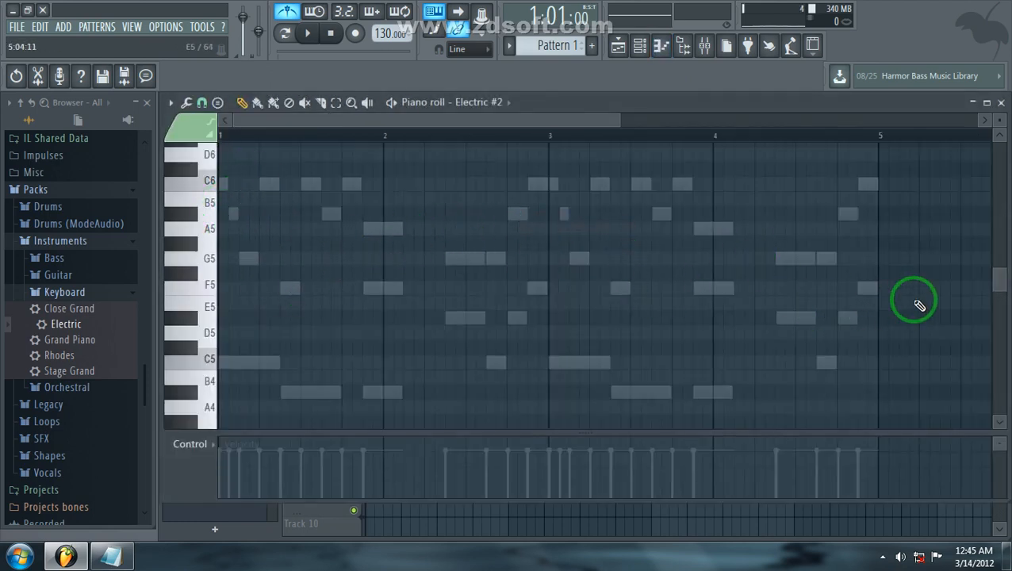
click(1001, 102)
Open the piano roll of the original Electric channel and enlarge the notes of the first bars
right_click(476, 202)
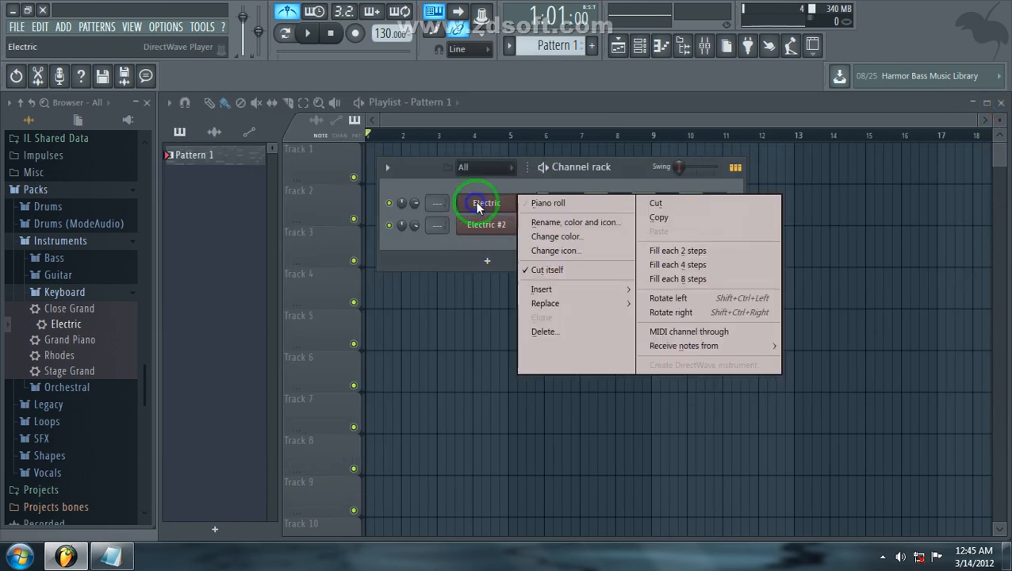
click(547, 206)
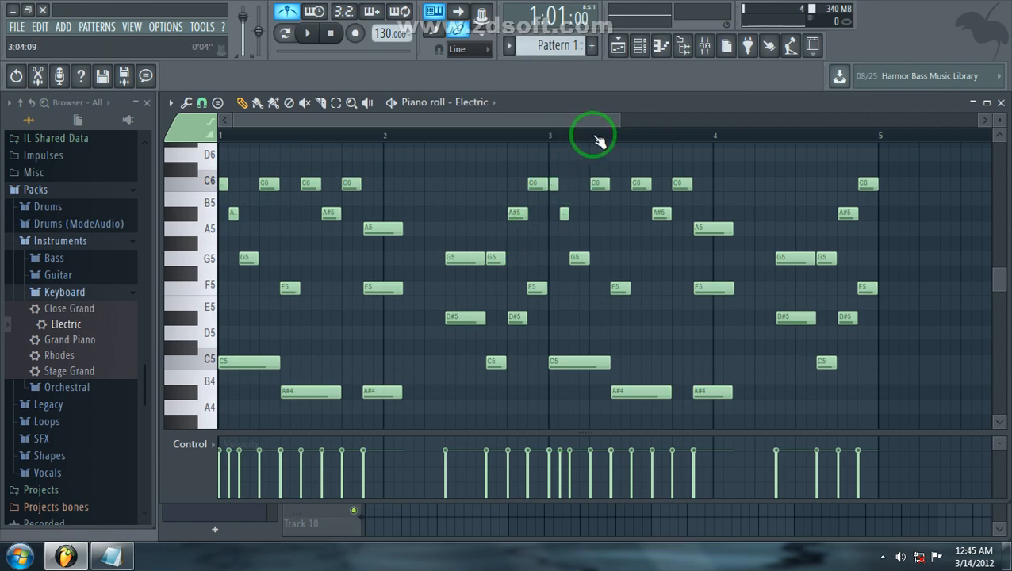
drag(618, 122, 385, 124)
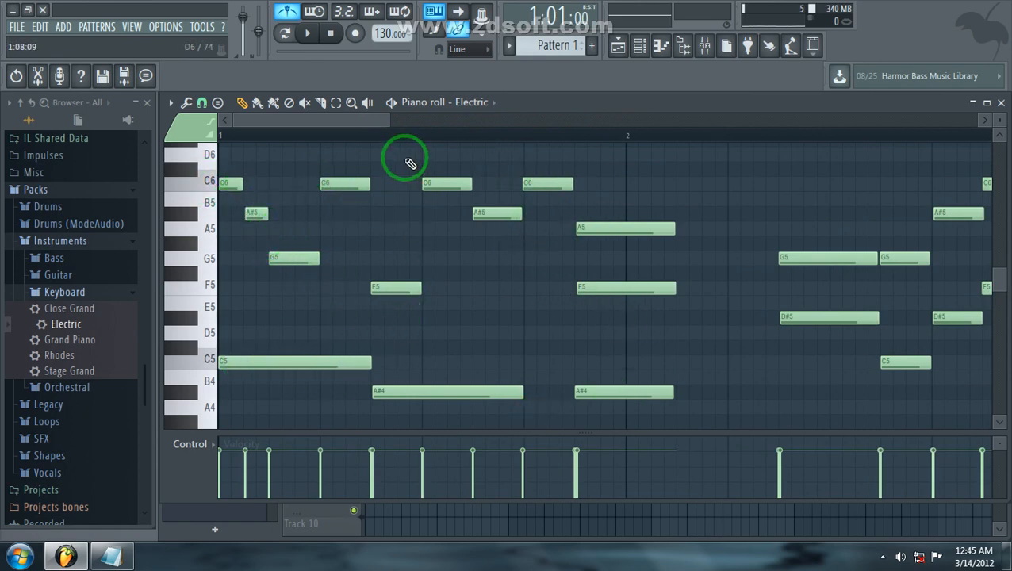
mouse_move(388, 123)
mouse_down()
mouse_move(351, 123)
mouse_move(472, 132)
mouse_move(447, 120)
mouse_move(458, 120)
mouse_move(515, 129)
mouse_move(452, 129)
mouse_move(458, 136)
mouse_move(535, 145)
mouse_move(545, 132)
mouse_move(350, 118)
mouse_move(264, 124)
mouse_up()
Switch playback to pattern mode, then play the ringtone melody in Pattern 1 and stop it
click(284, 34)
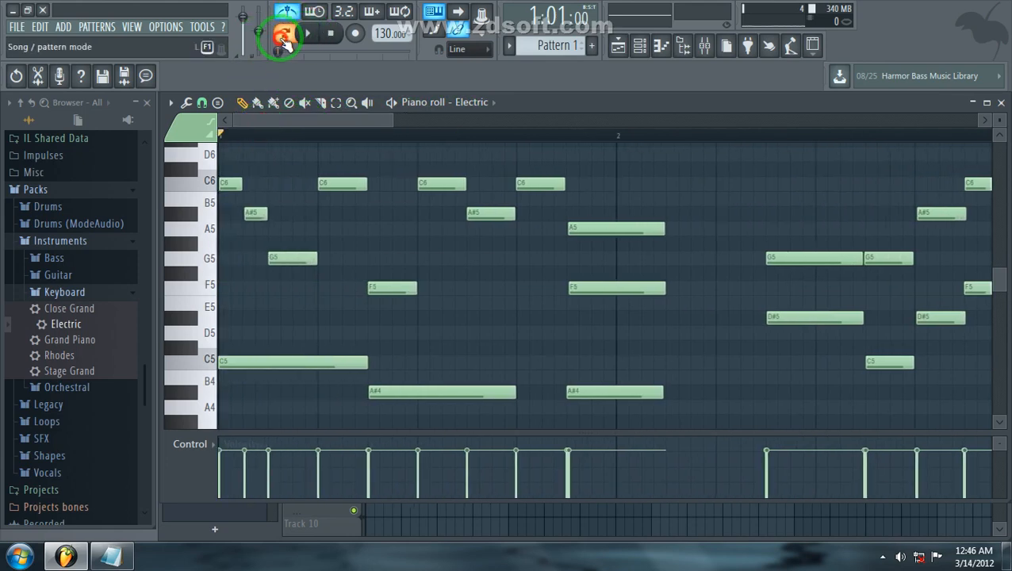
click(311, 33)
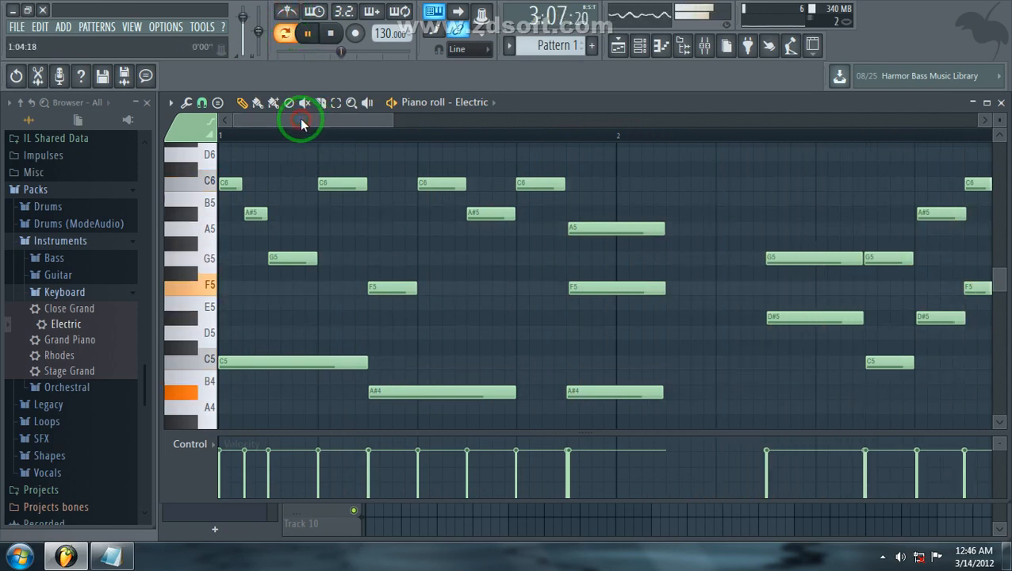
click(329, 34)
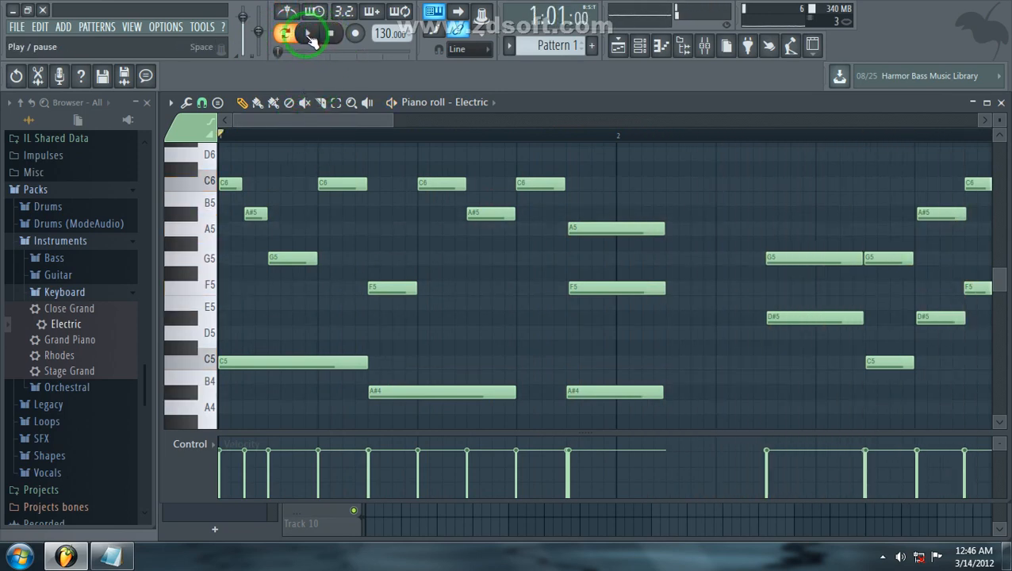
Play the whole four-bar melody of Pattern 1 in the Electric piano roll, replay it from the start and stop playback
click(308, 35)
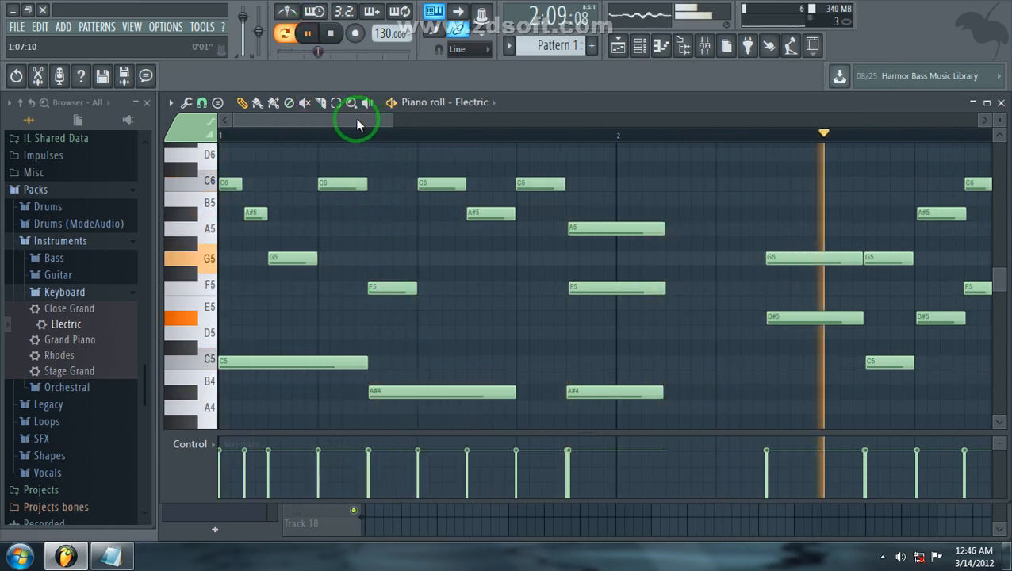
drag(354, 118, 316, 127)
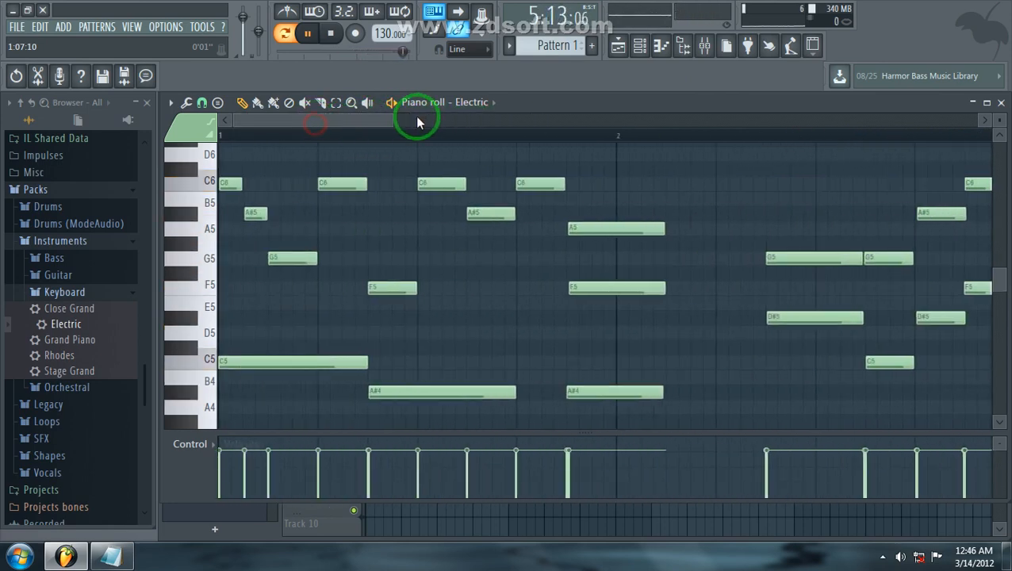
drag(384, 120, 628, 120)
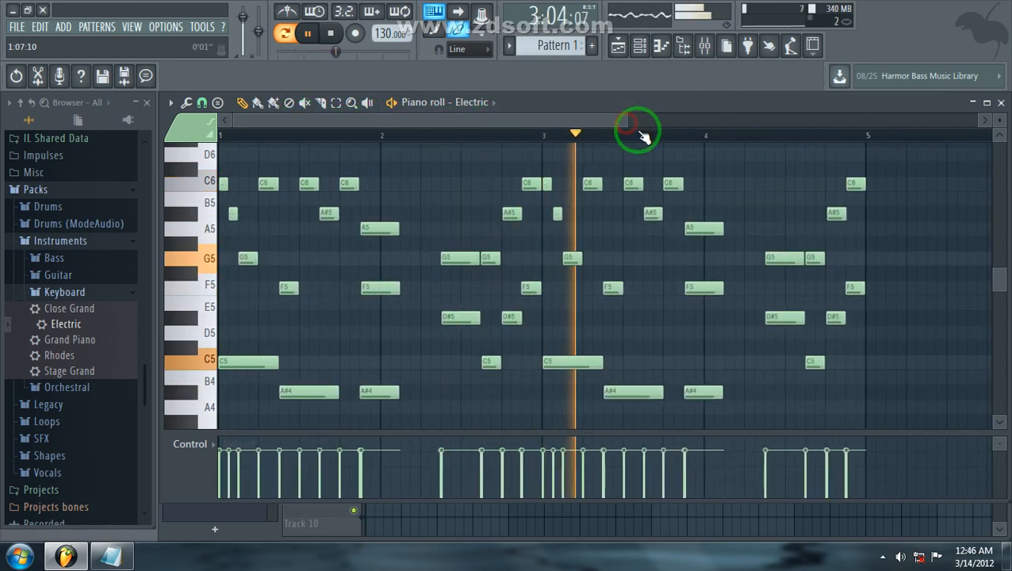
click(332, 34)
click(308, 34)
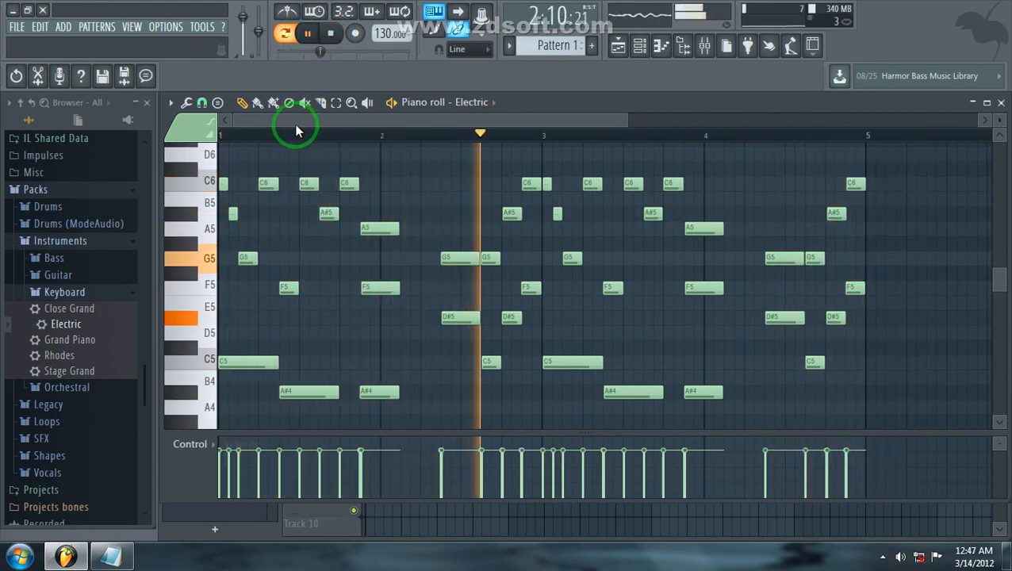
click(309, 36)
click(331, 35)
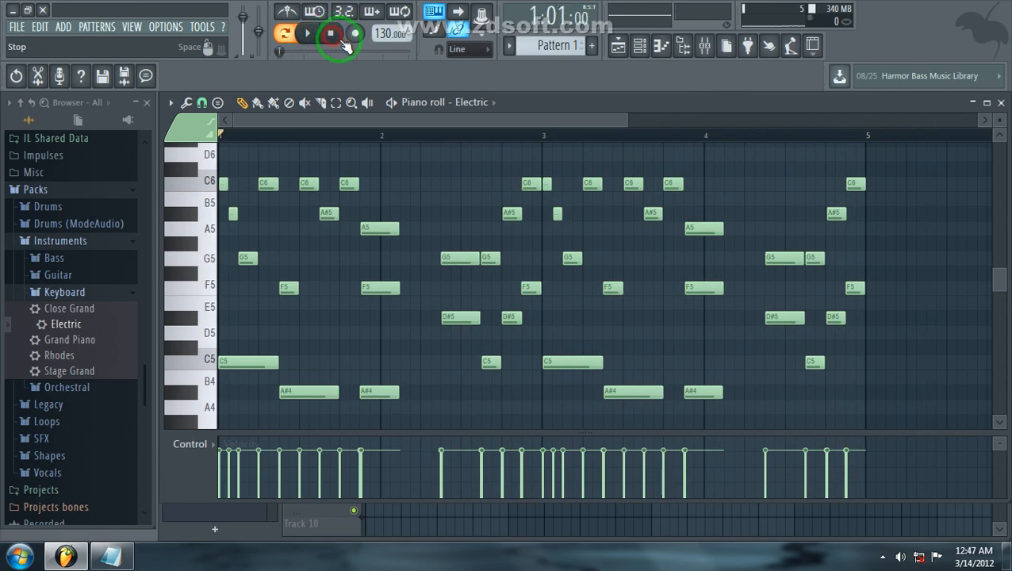
Close the piano roll, move the channel rack aside and place two Pattern 1 clips on Track 1, at bars 1 and 5
click(1001, 104)
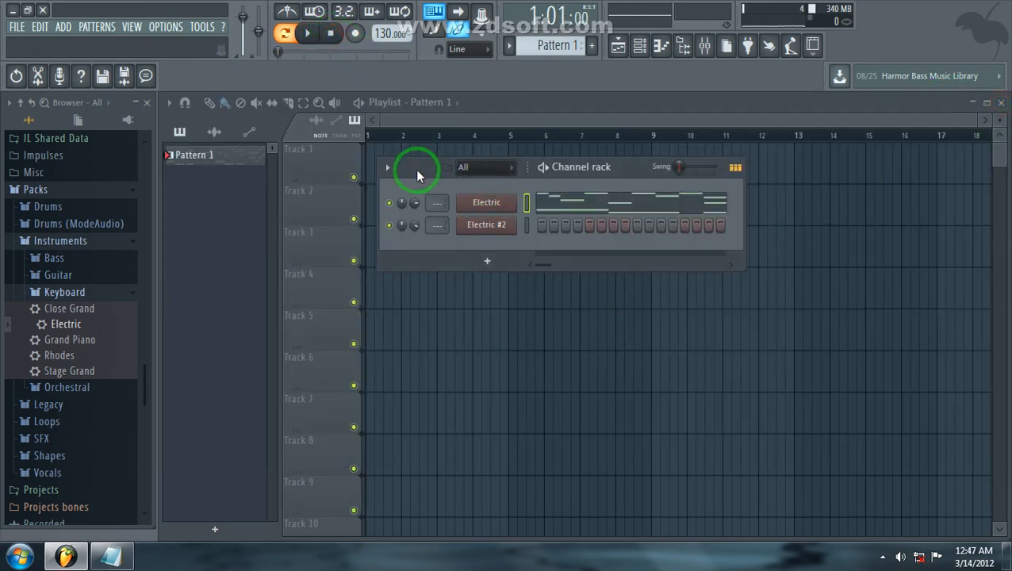
drag(417, 174, 656, 257)
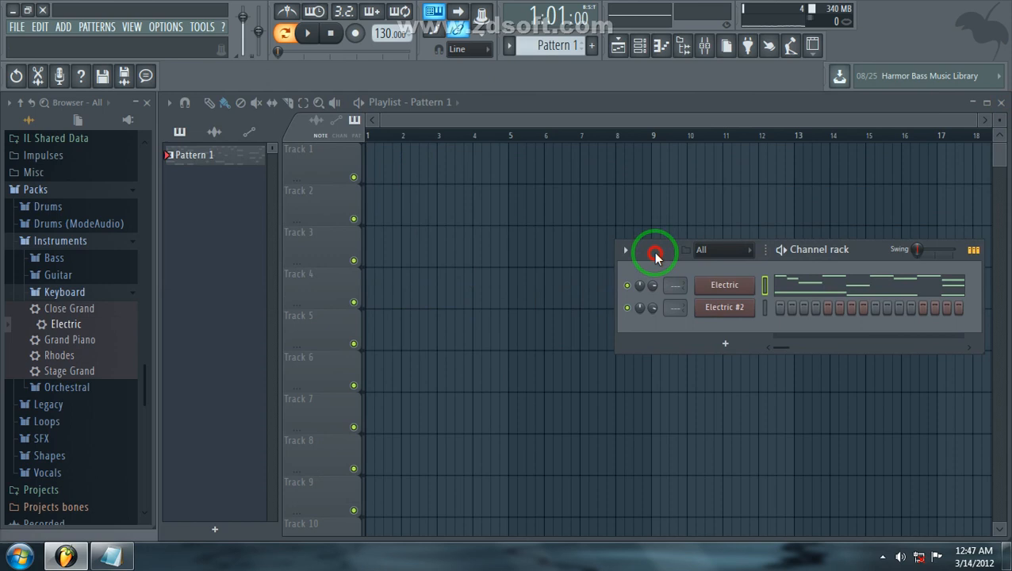
click(373, 162)
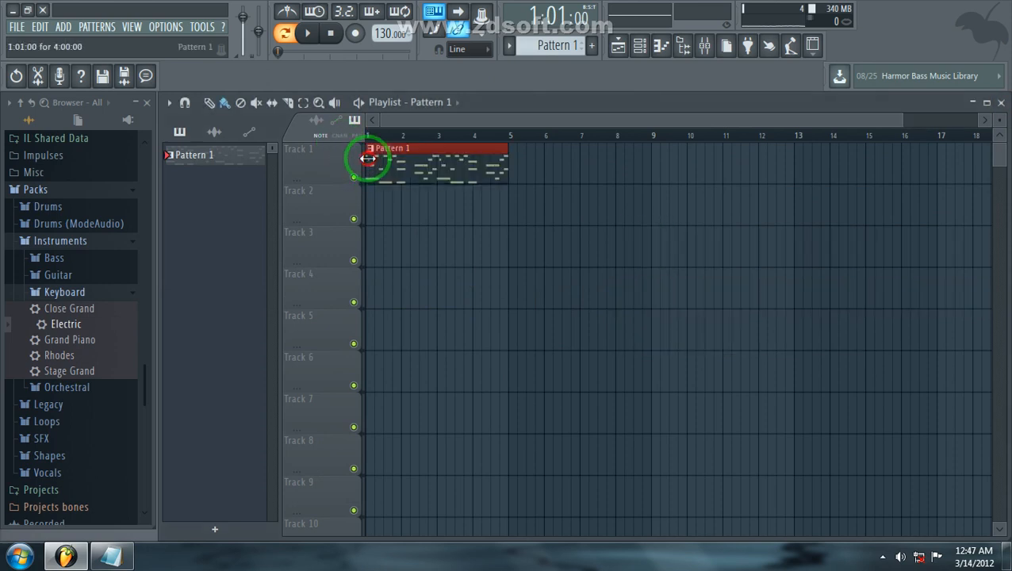
click(517, 158)
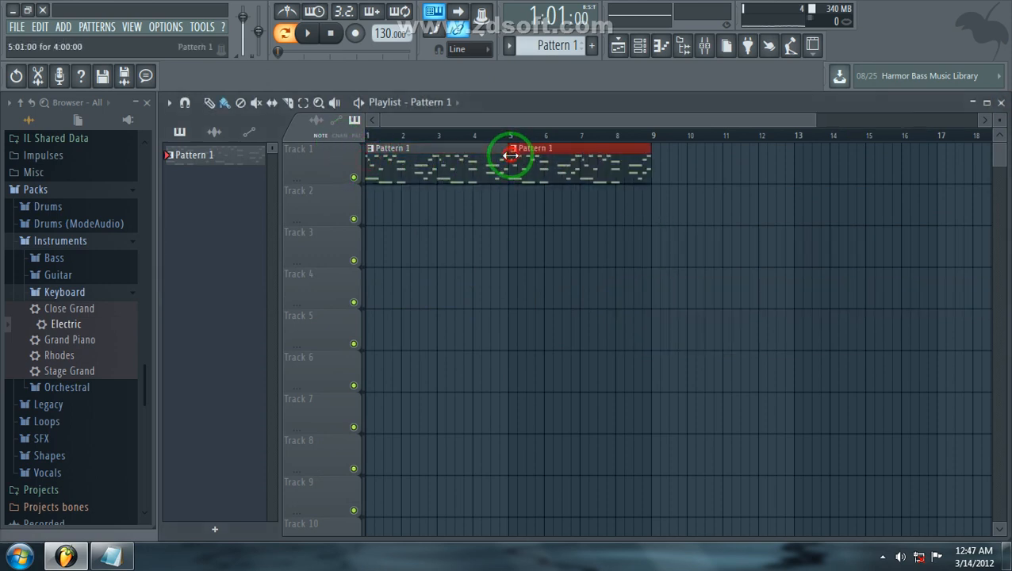
Switch playback to song mode, play the two Pattern 1 clips in the playlist and stop playback
click(289, 34)
click(310, 35)
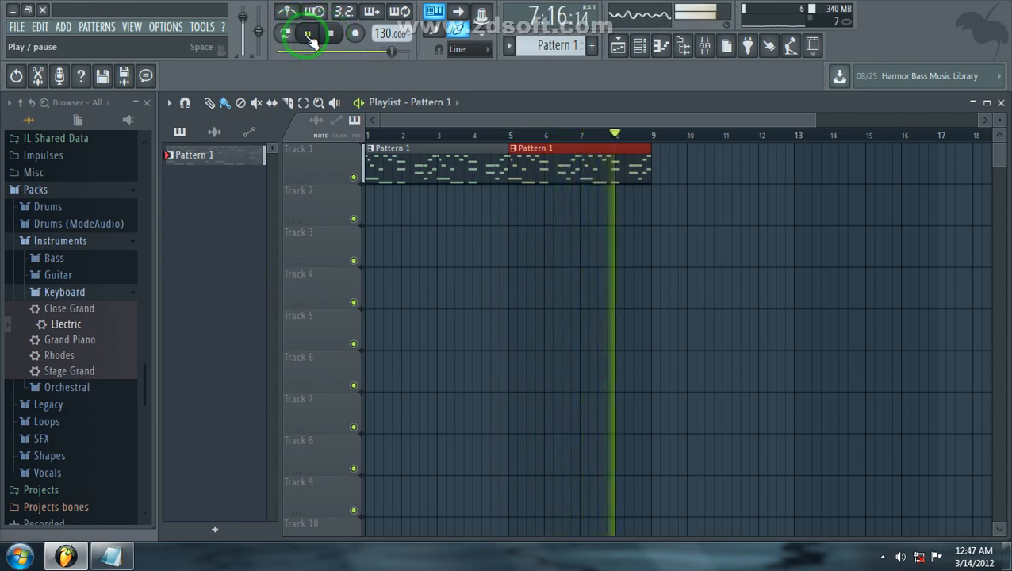
click(332, 35)
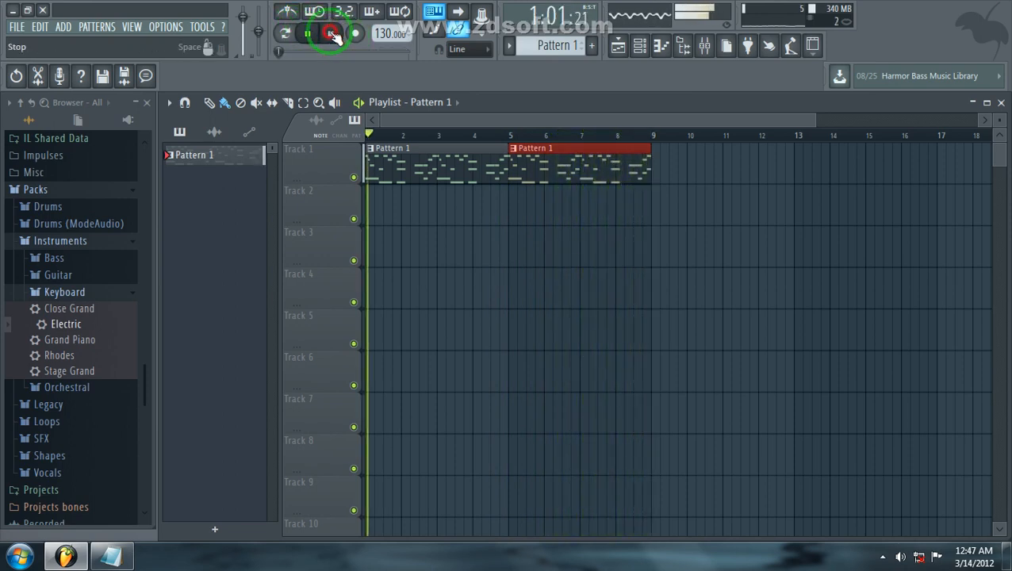
Start exporting the song as an MP3 file to the Desktop and name the file APPLE
click(19, 27)
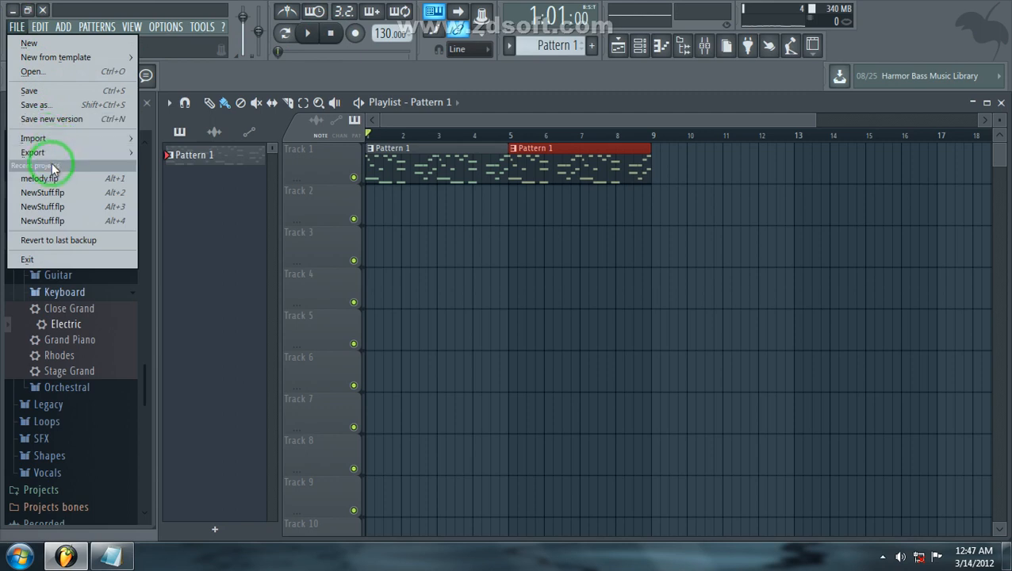
mouse_move(45, 153)
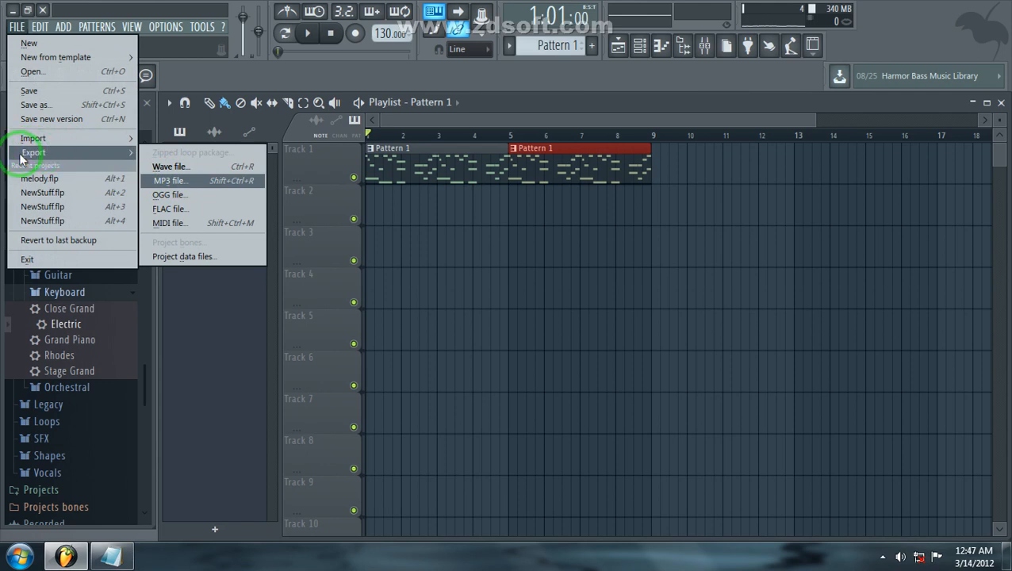
click(167, 181)
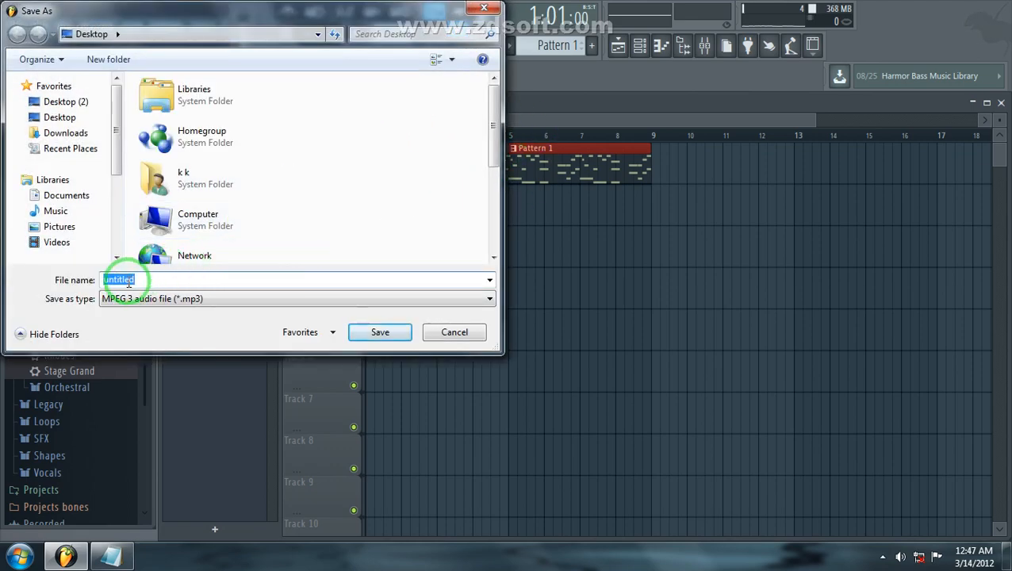
text(A)
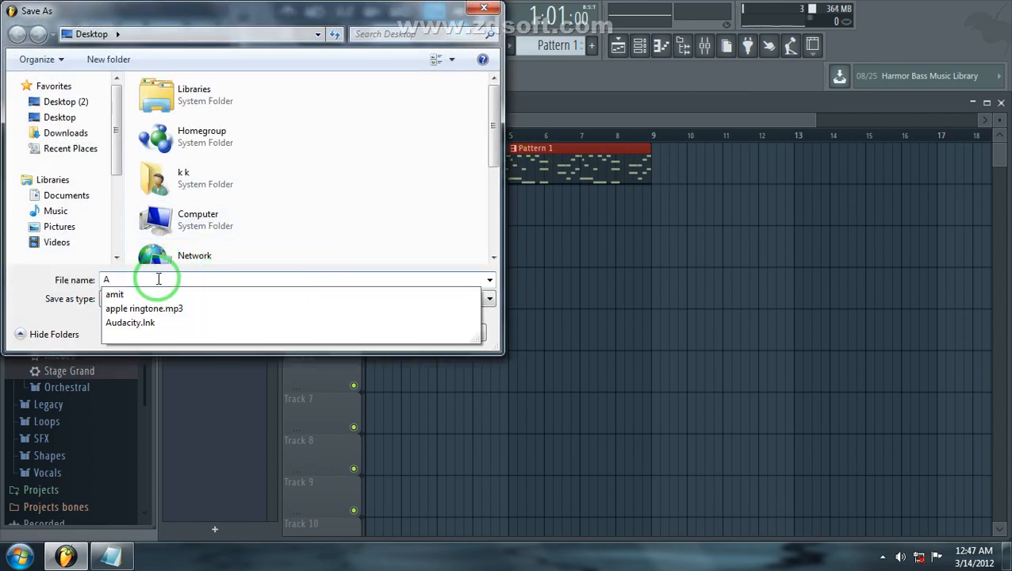
text(PP)
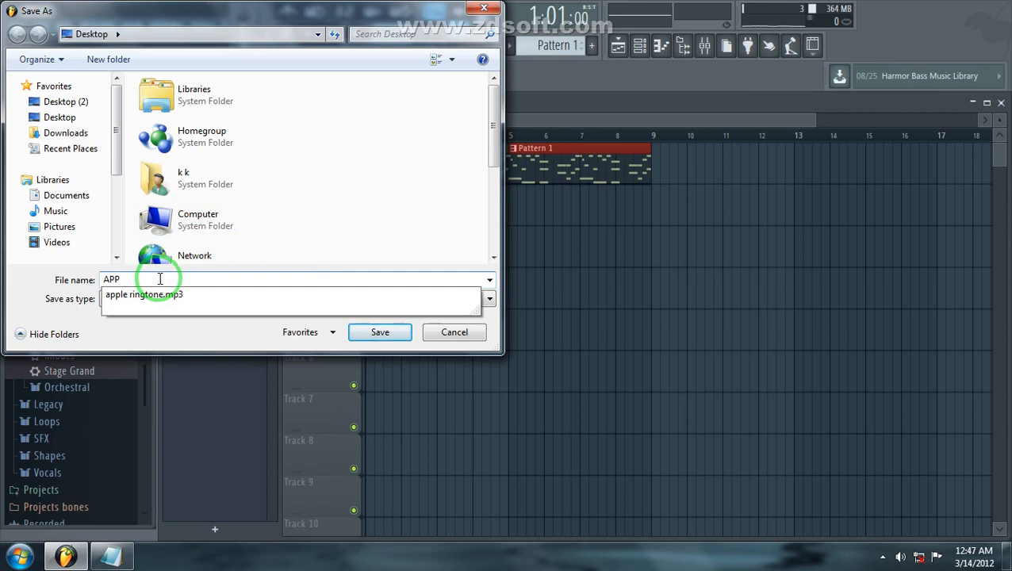
text(LW)
key(BackSpace)
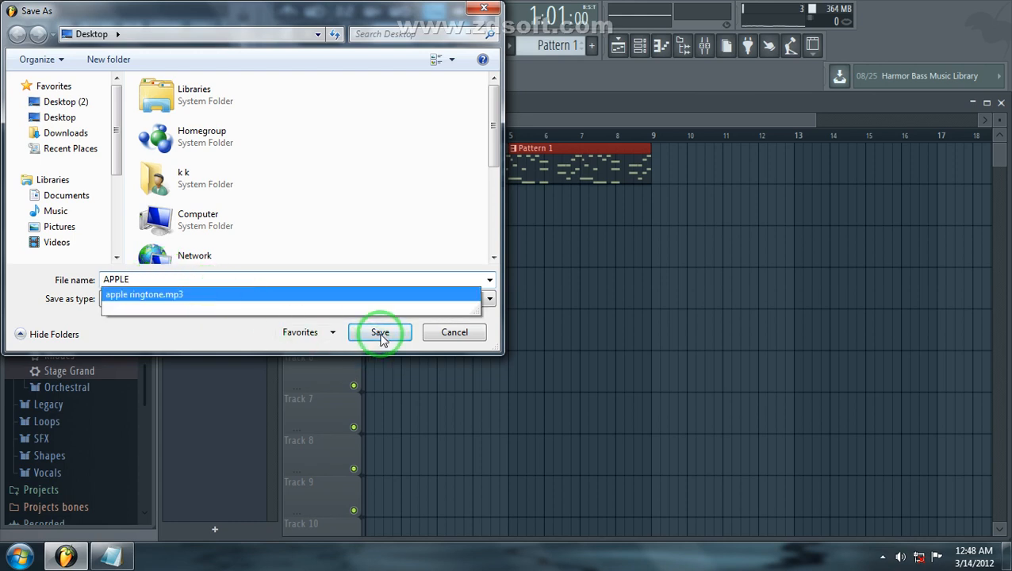
Keep MPEG 3 audio file (*.mp3) as the save type and save the export
click(175, 341)
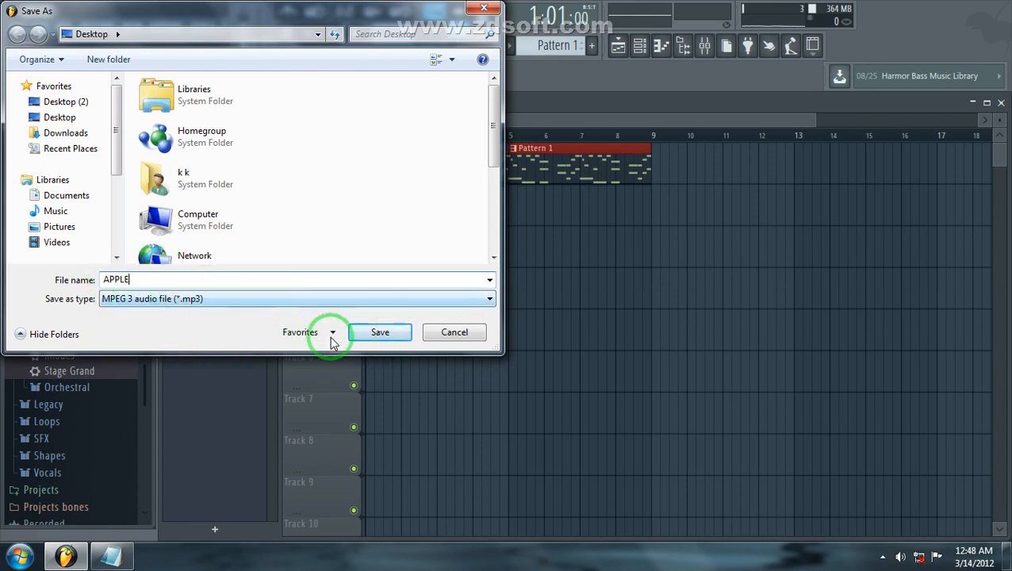
click(155, 300)
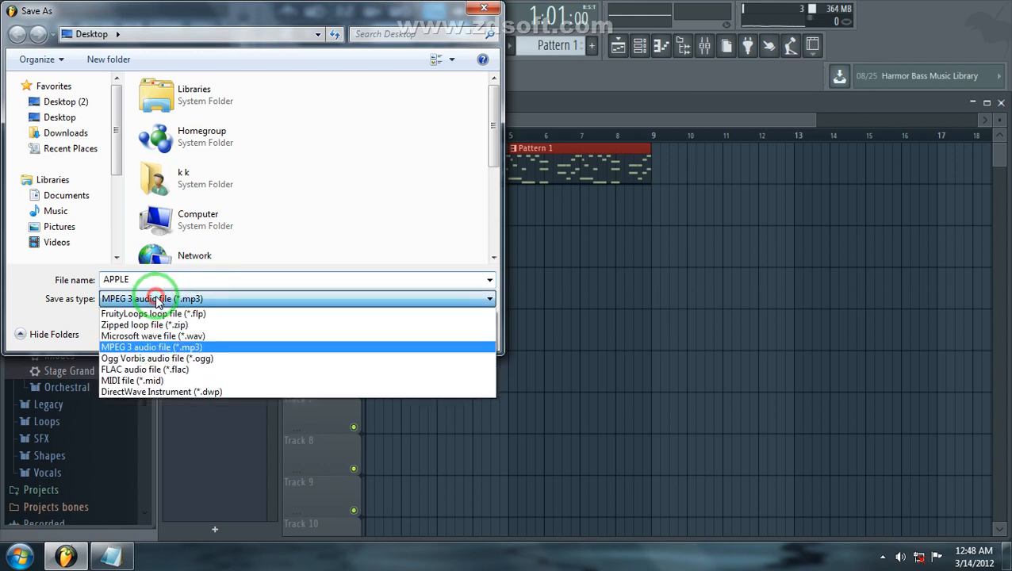
click(179, 350)
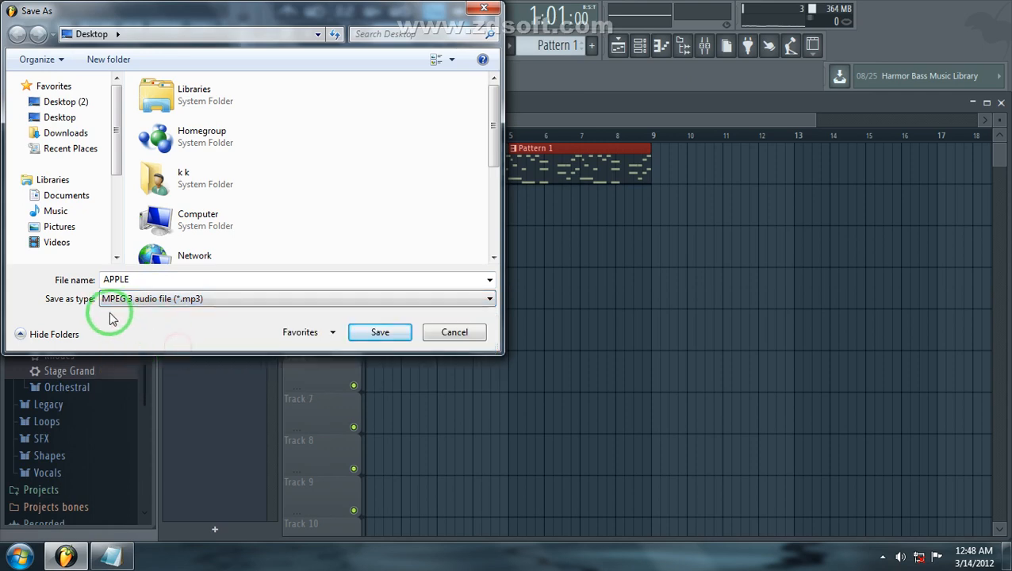
click(381, 332)
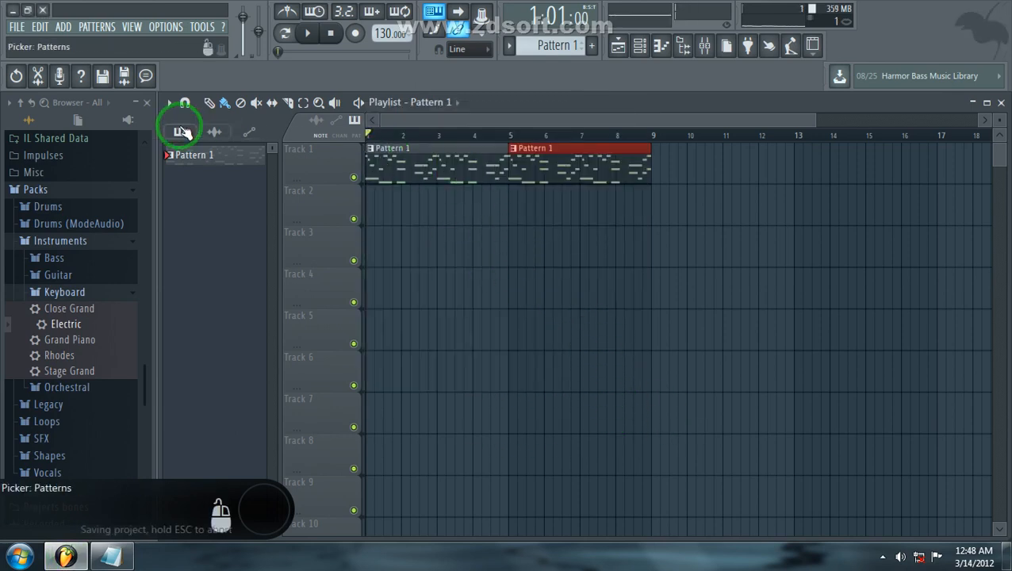
Minimize FL Studio and refresh the Windows desktop
click(11, 11)
right_click(293, 100)
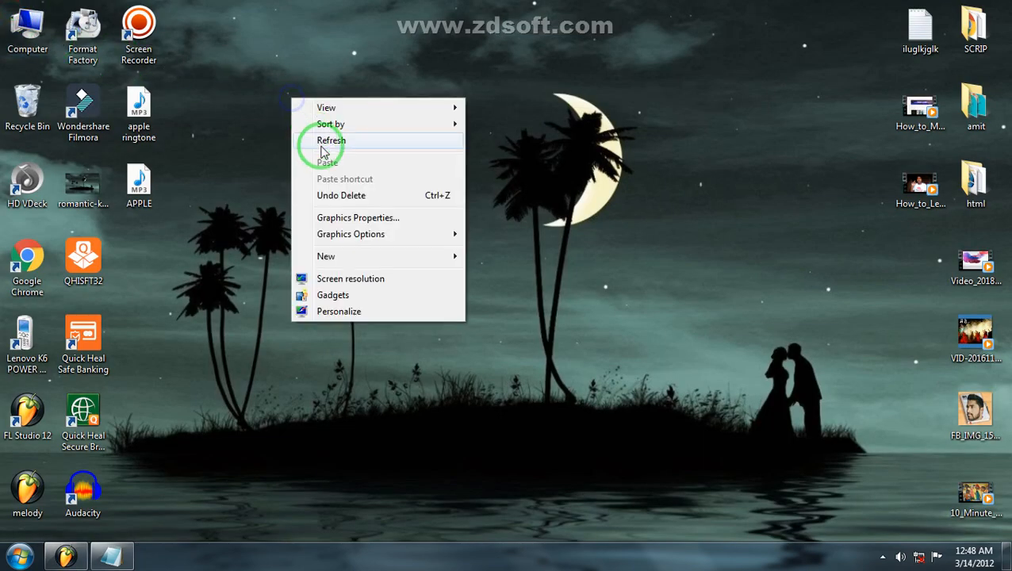
click(330, 142)
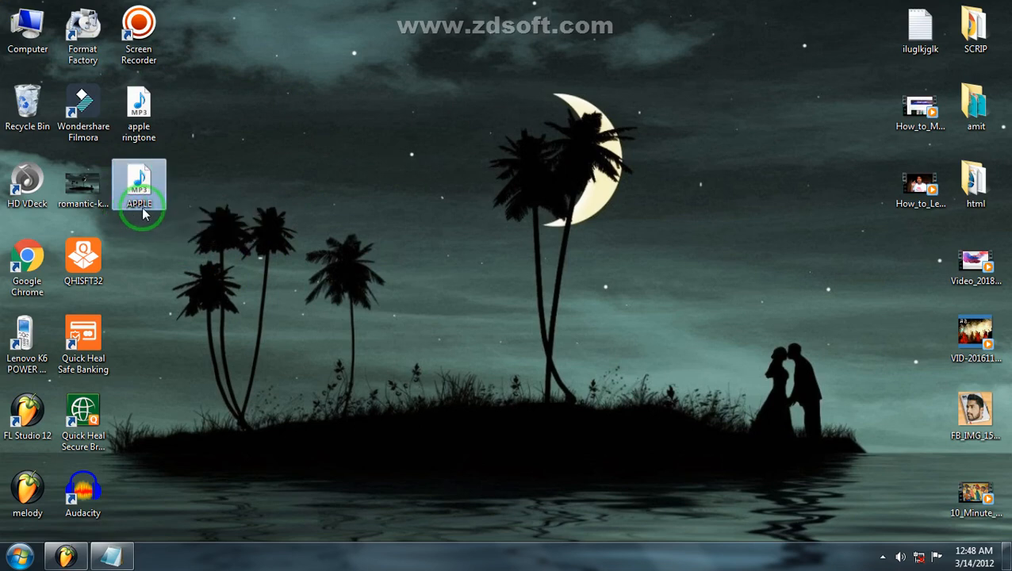
Play the exported APPLE MP3 from the desktop in Windows Media Player, and switch from the player to the untitled Notepad note
right_click(134, 180)
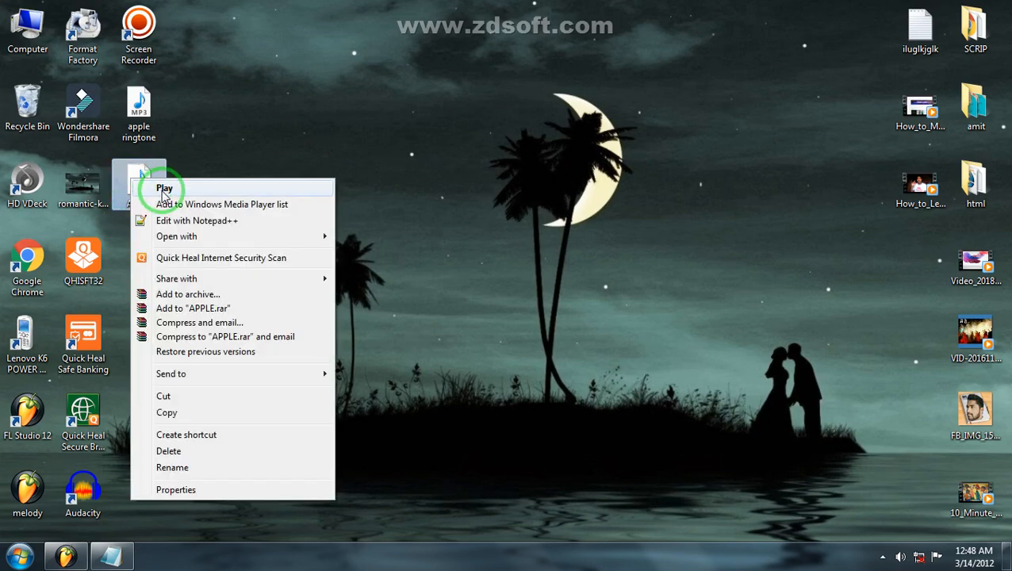
click(163, 189)
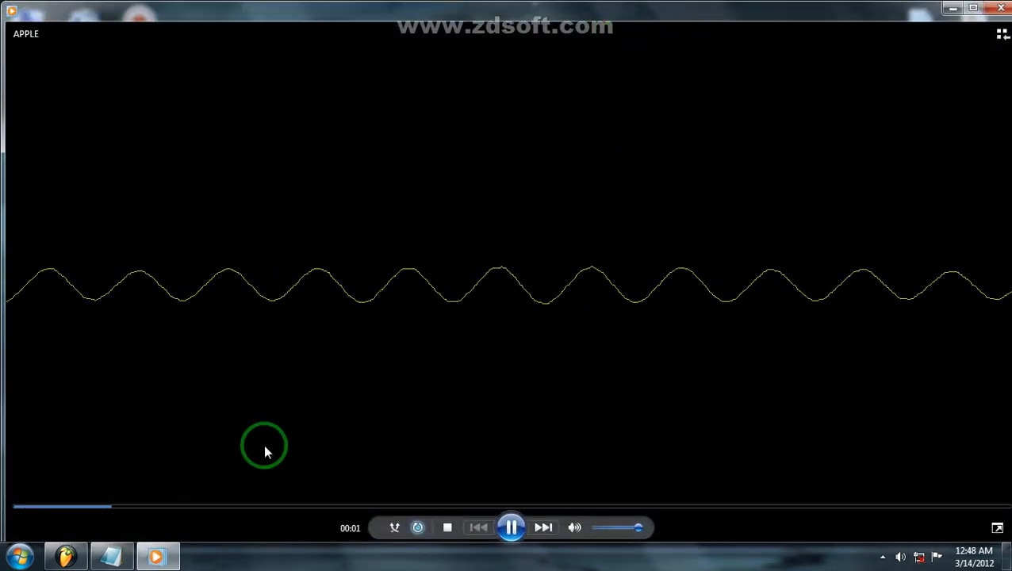
click(355, 531)
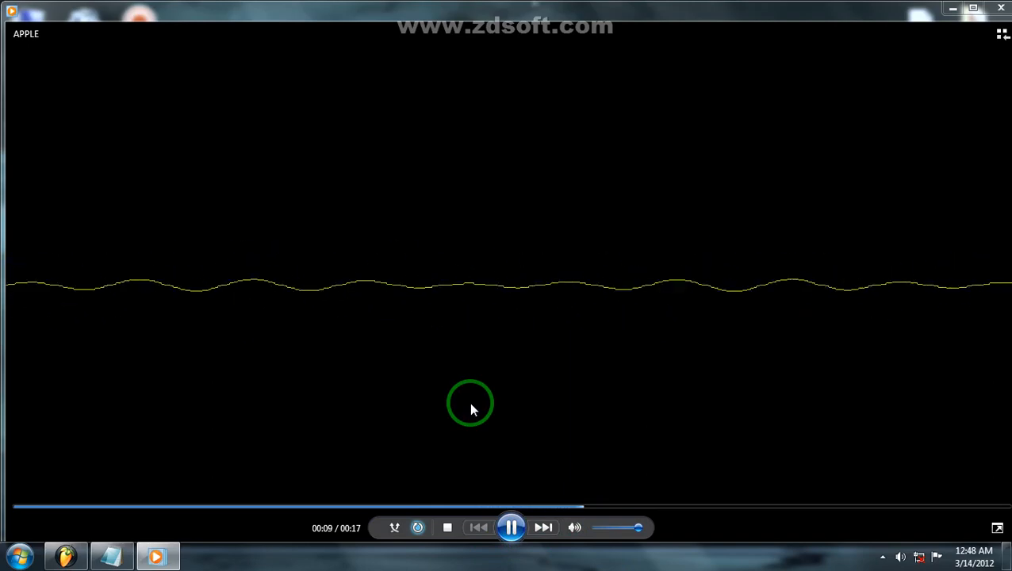
click(954, 11)
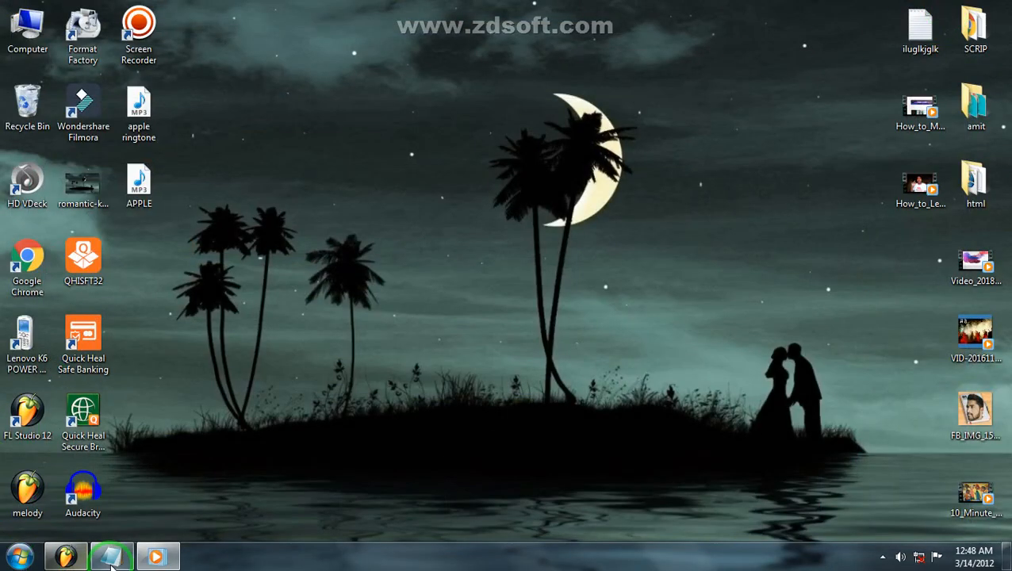
click(116, 540)
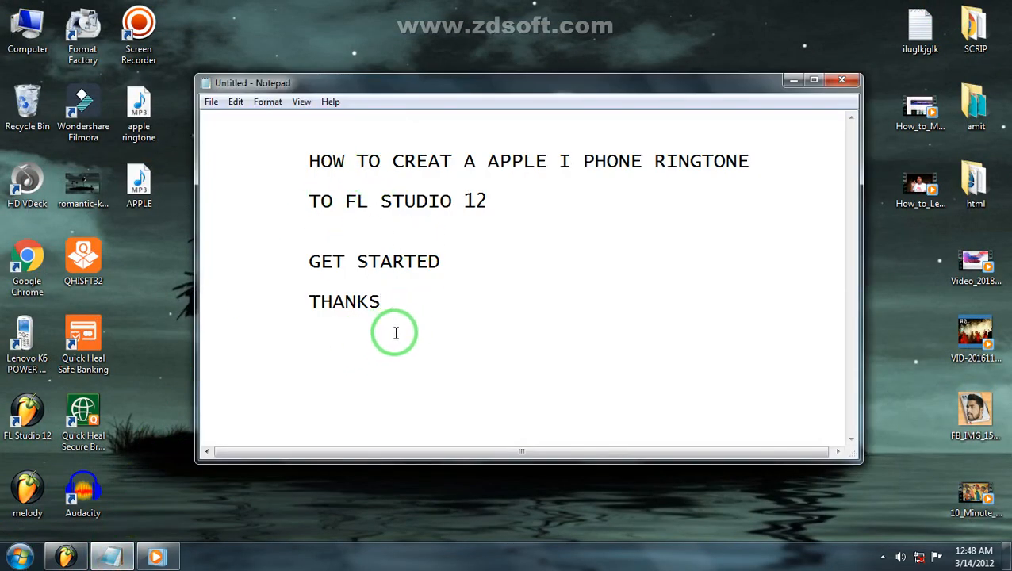